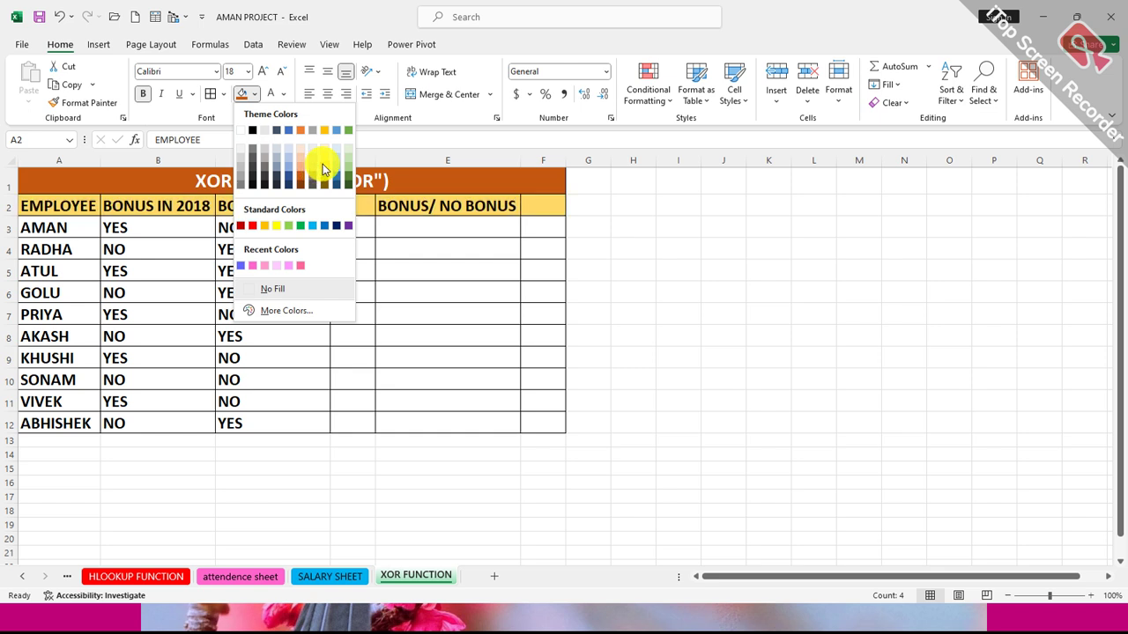
# Step: Fill the header row A2:F2 with a light gold theme colour
pyautogui.click(322, 163)
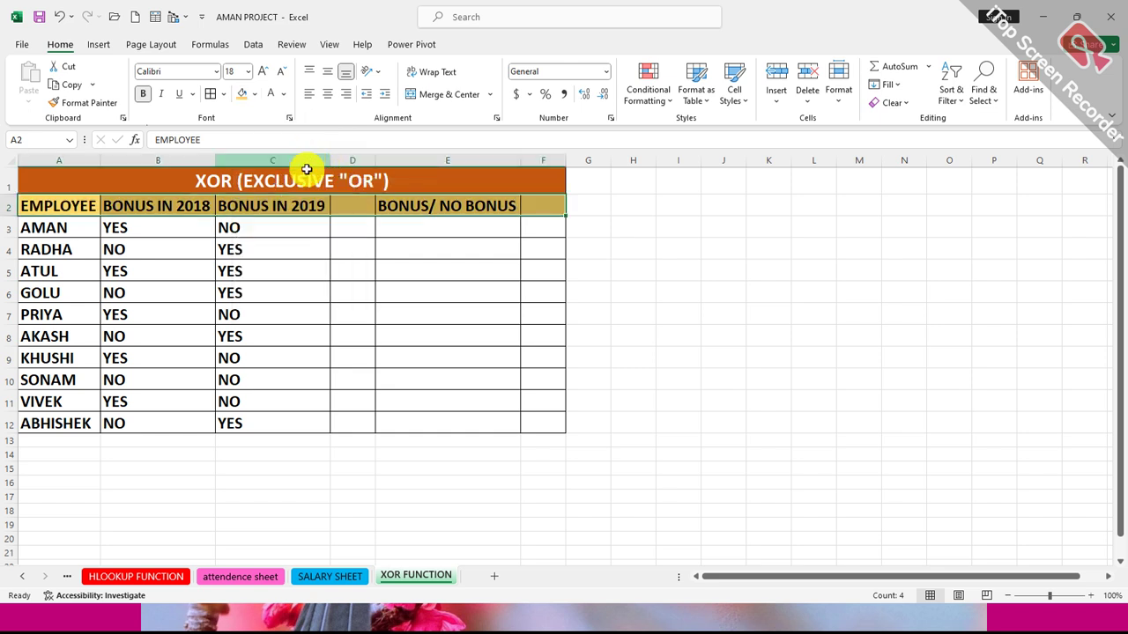
pyautogui.click(335, 272)
# Step: Start a formula in E3 with an XOR function nested as the IF logical test: =IF(XOR(
pyautogui.click(416, 228)
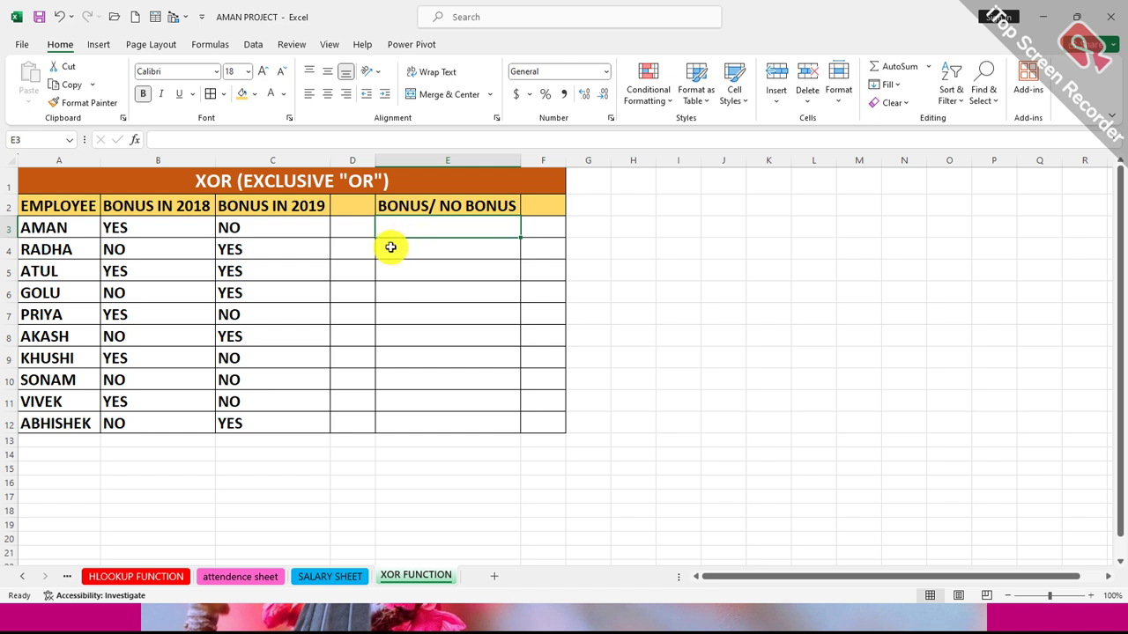
pyautogui.write('=')
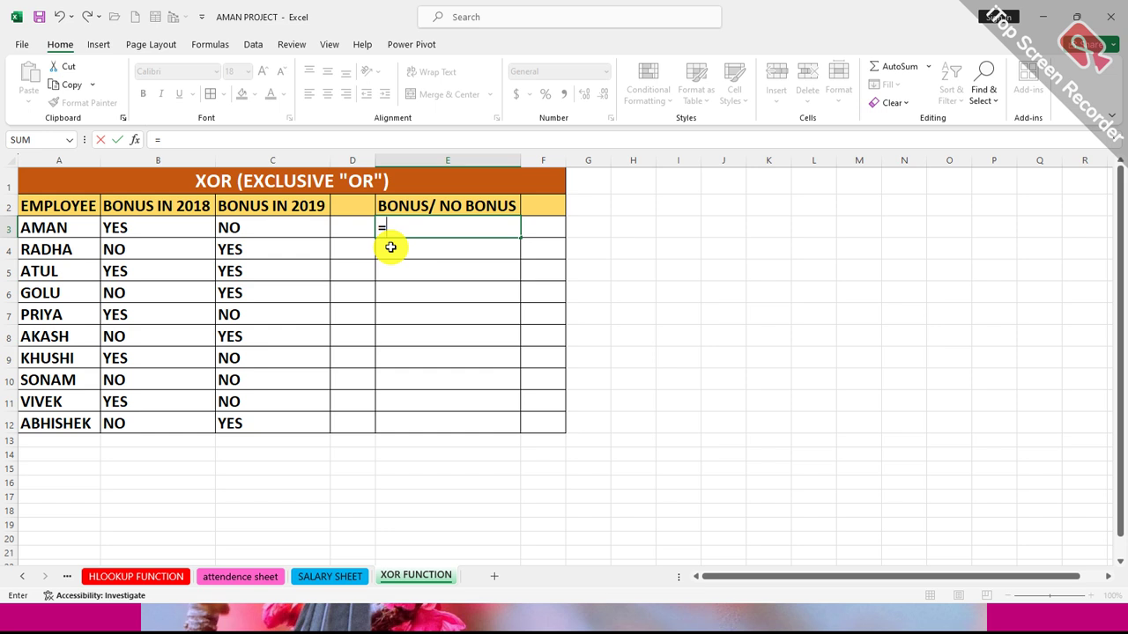
pyautogui.write('IF')
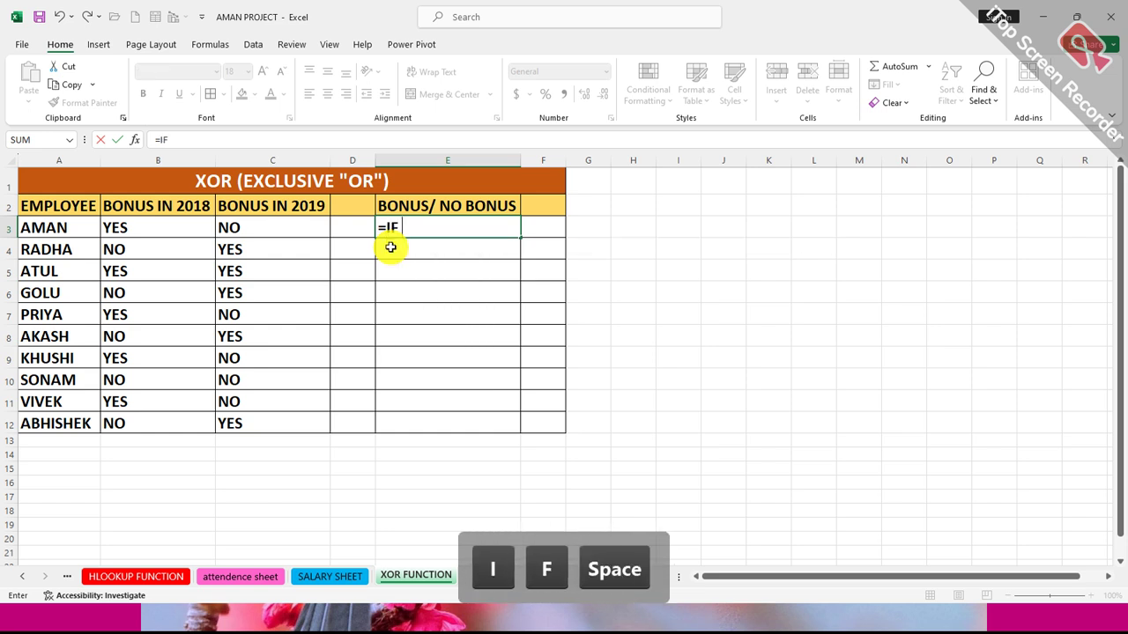
pyautogui.press('BackSpace')
pyautogui.press('Tab')
pyautogui.write('O')
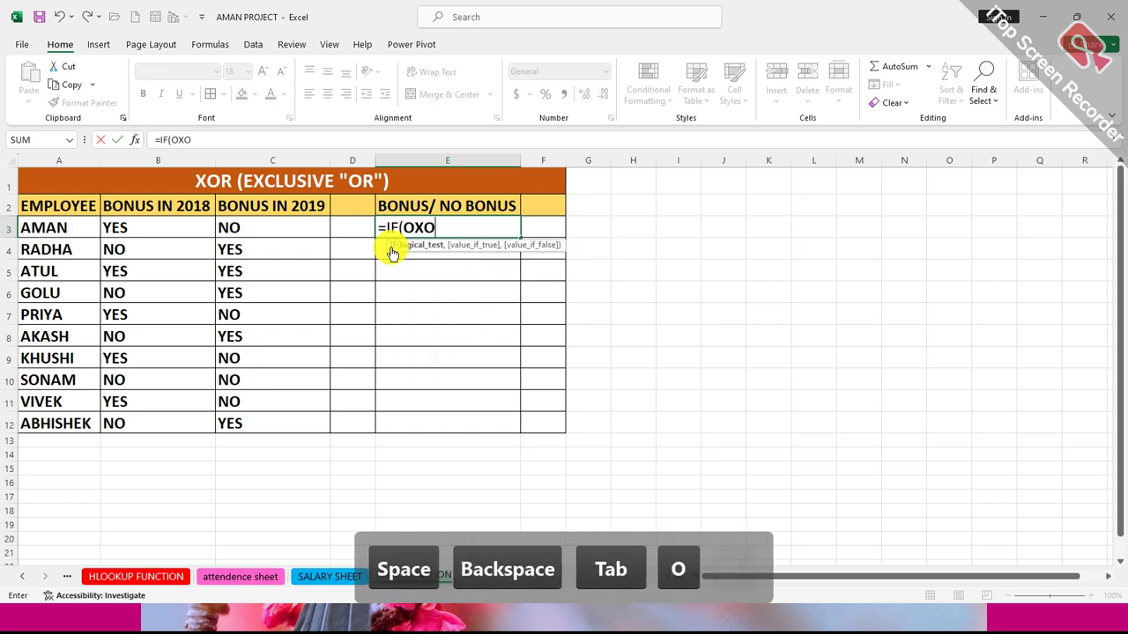
pyautogui.write('XOR(')
pyautogui.press('Tab')
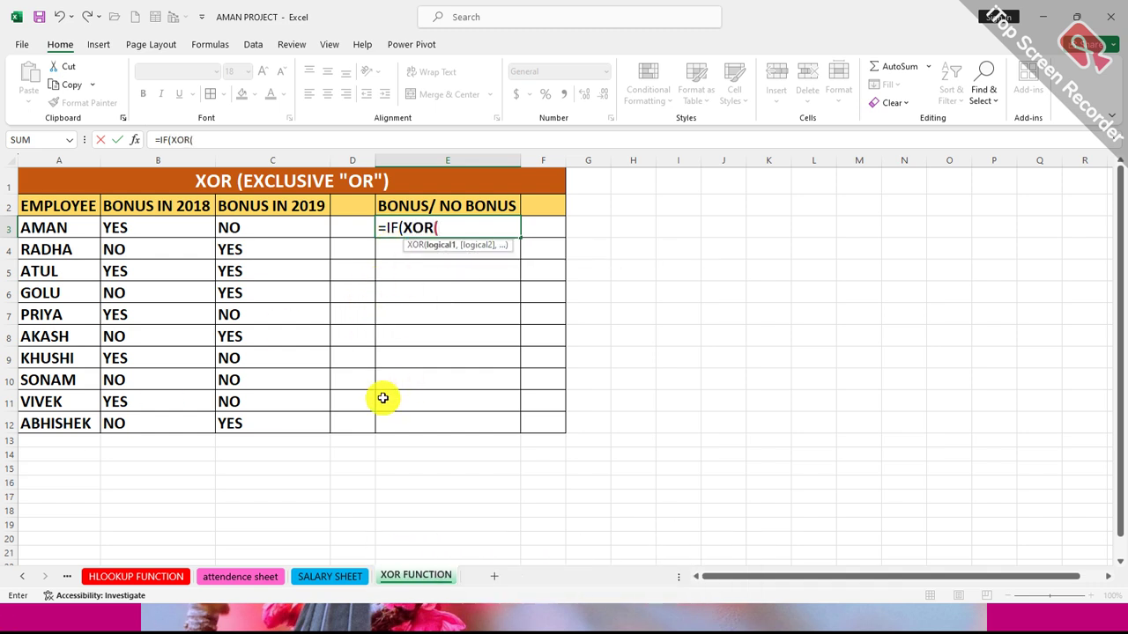
# Step: Give the XOR function the two conditions B3="NO" and C3="NO", and close its parenthesis
pyautogui.moveTo(468, 247); pyautogui.dragTo(457, 289)
pyautogui.click(175, 225)
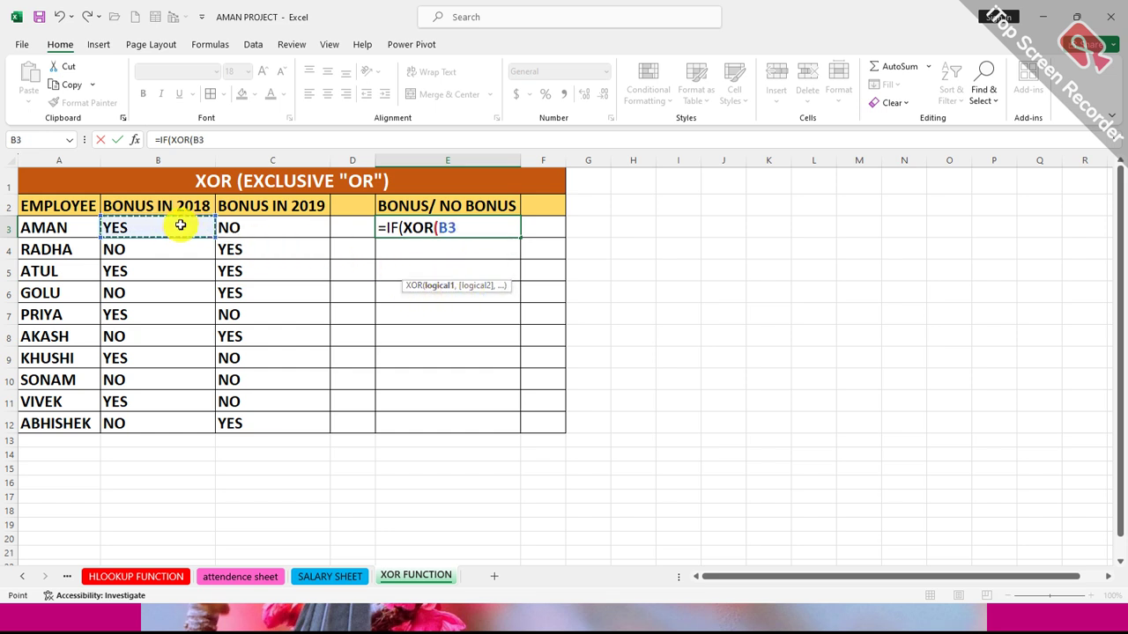
pyautogui.write('="NO')
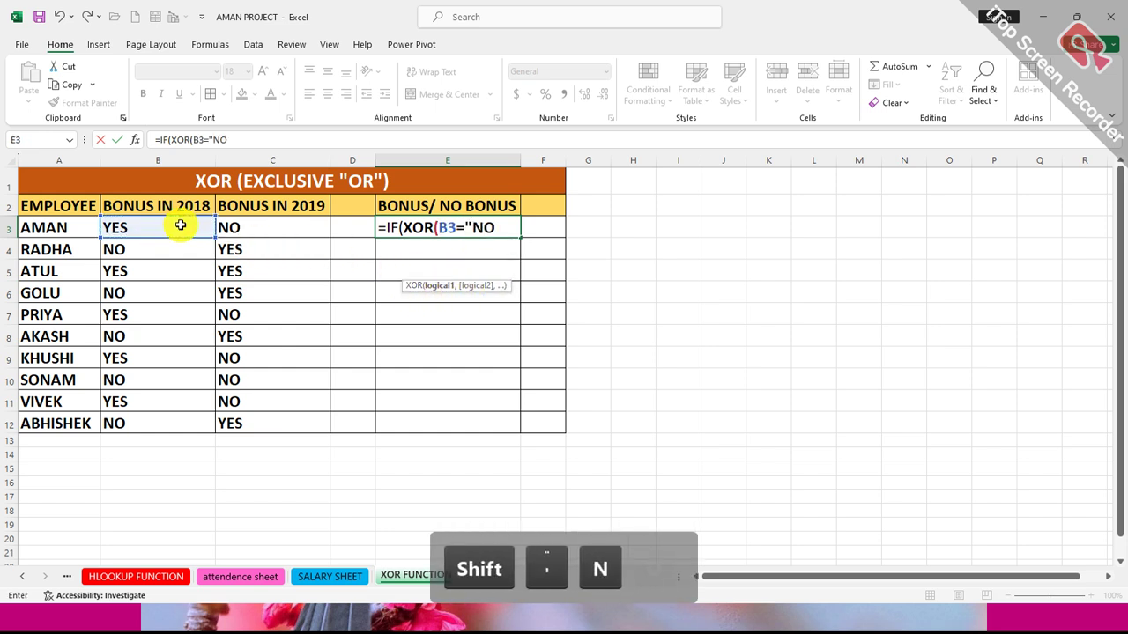
pyautogui.write('",')
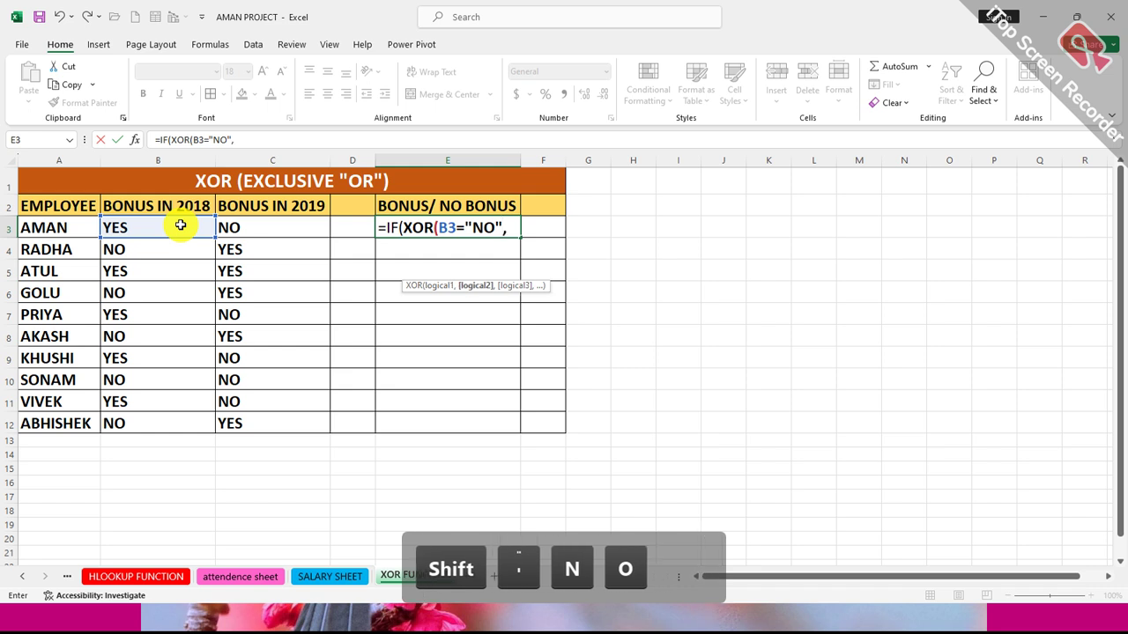
pyautogui.click(251, 229)
pyautogui.write('="')
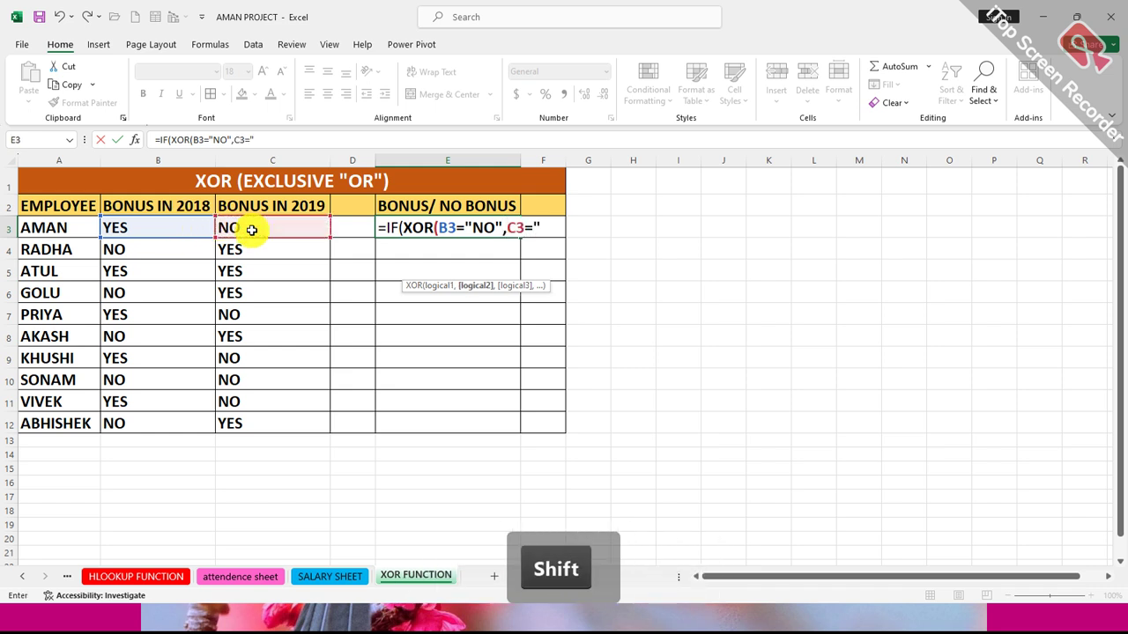
pyautogui.write('NO"')
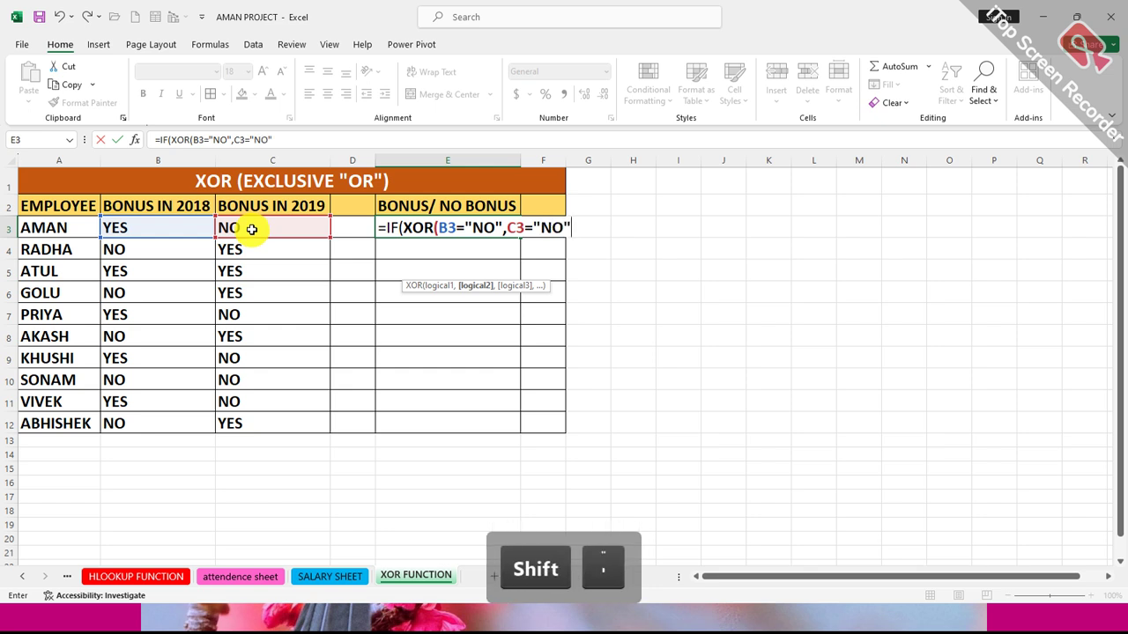
pyautogui.write(',')
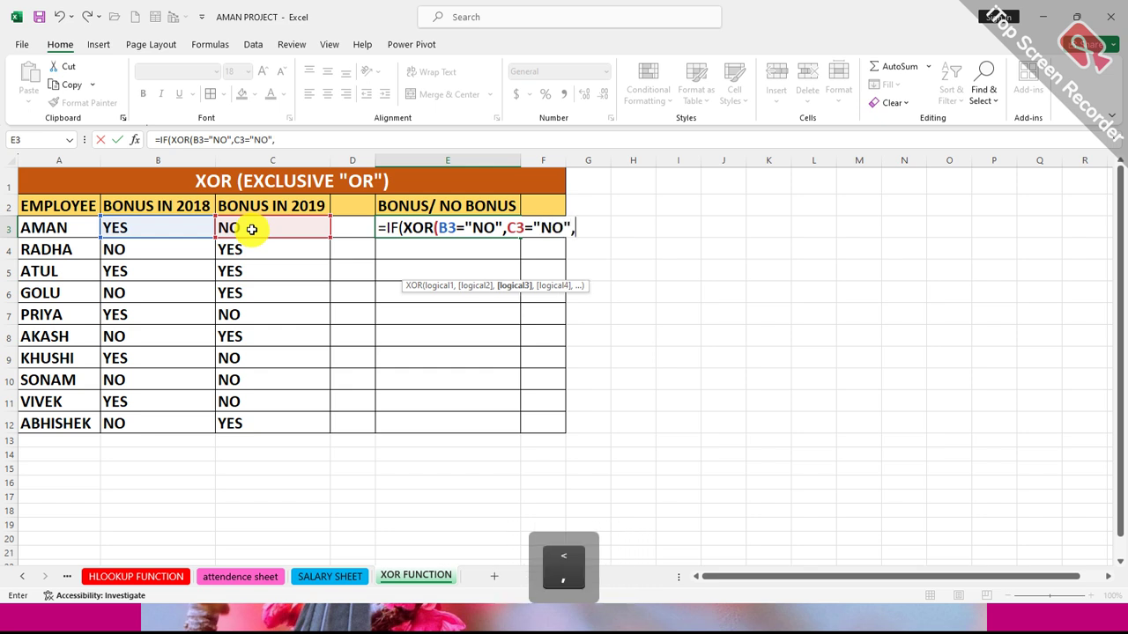
pyautogui.press('BackSpace')
pyautogui.write(')')
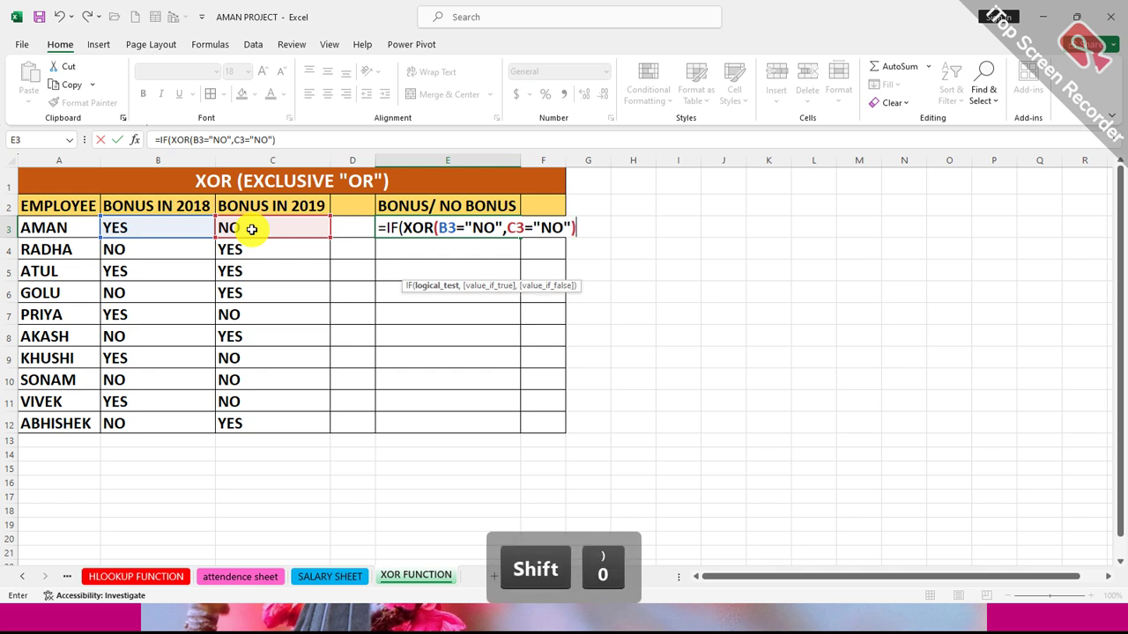
# Step: Finish the IF formula in E3 with "BONUS" as the true value and "NO BONUS" as the false value
pyautogui.write(',"')
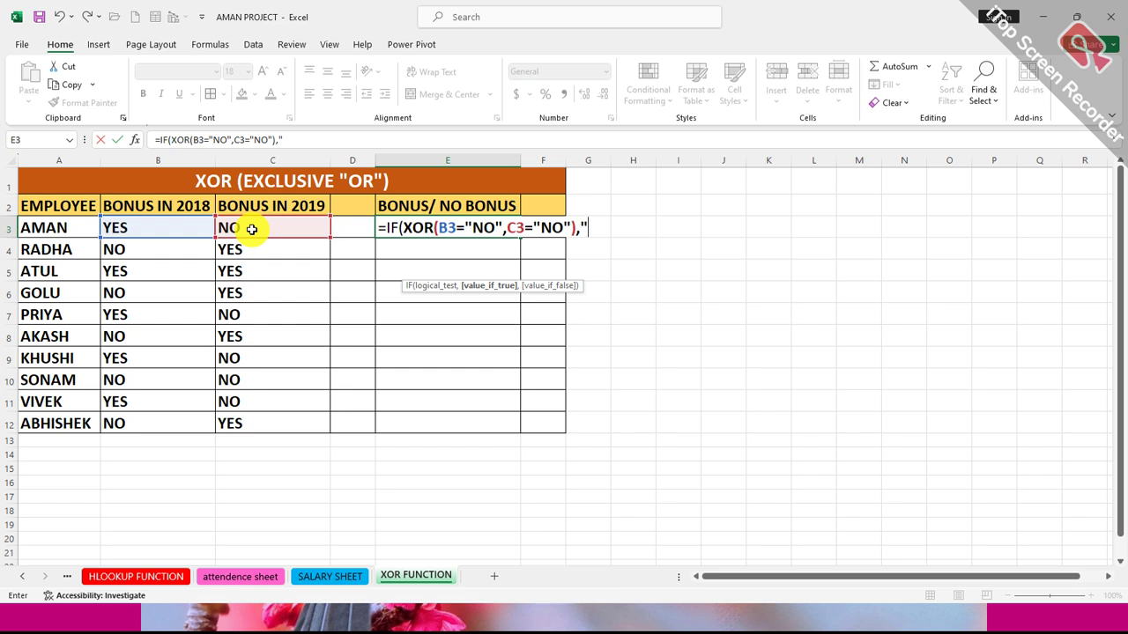
pyautogui.write('BONUS')
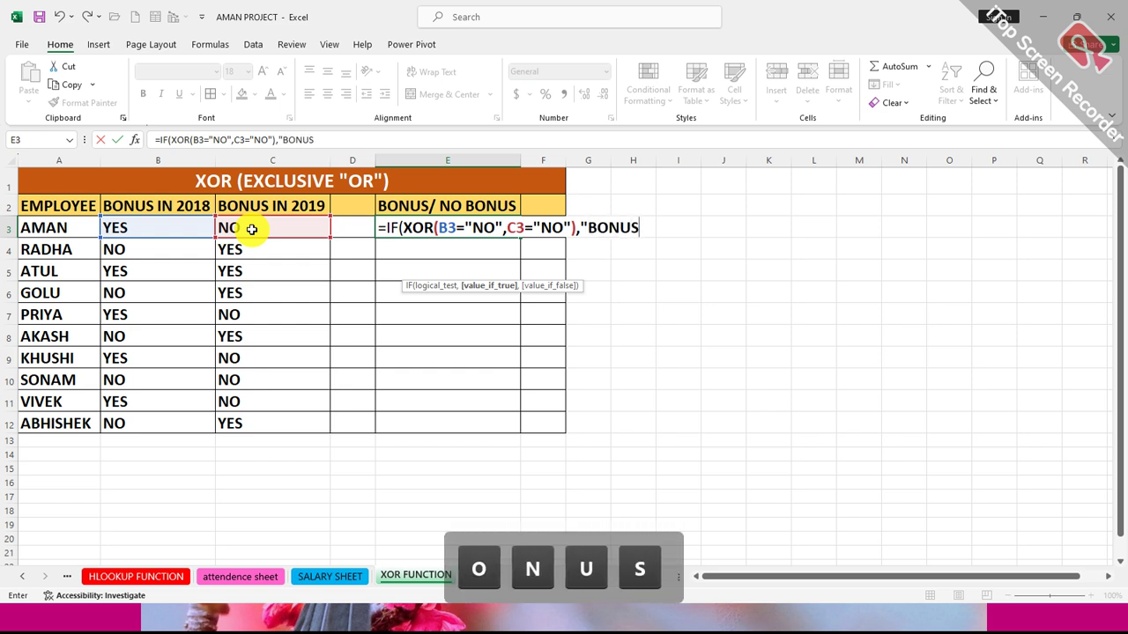
pyautogui.write('",')
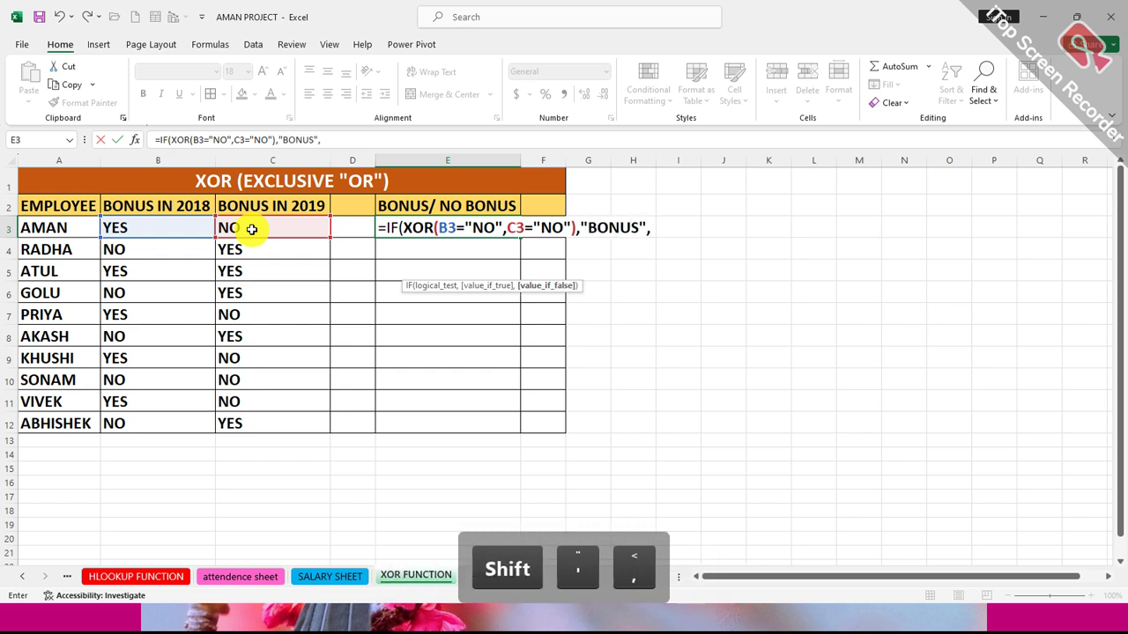
pyautogui.write('"')
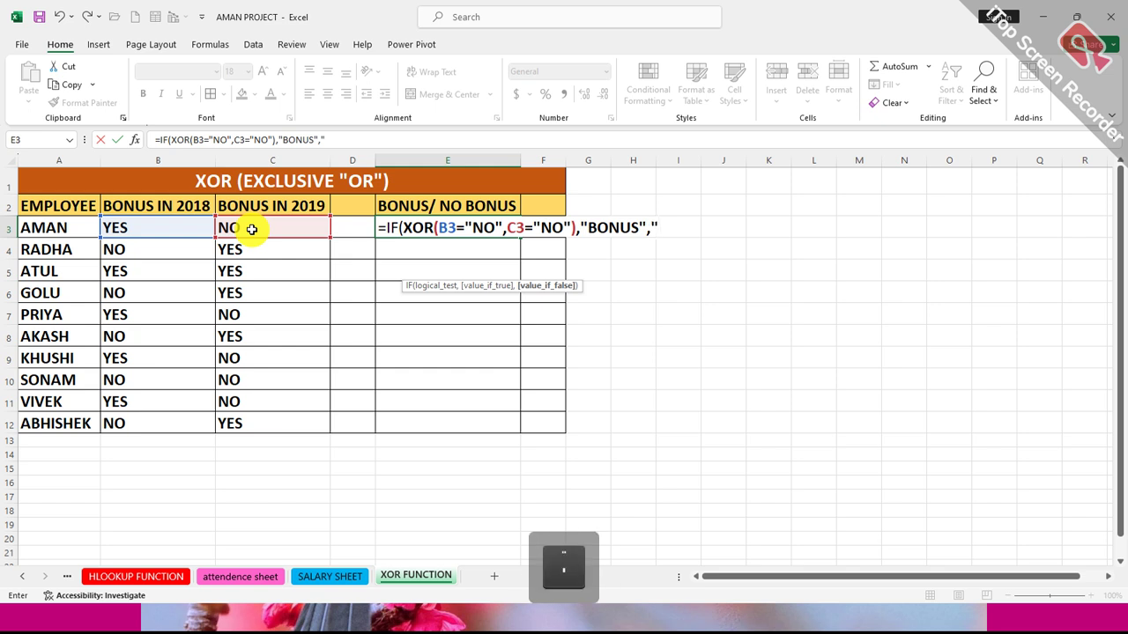
pyautogui.write('NO BO')
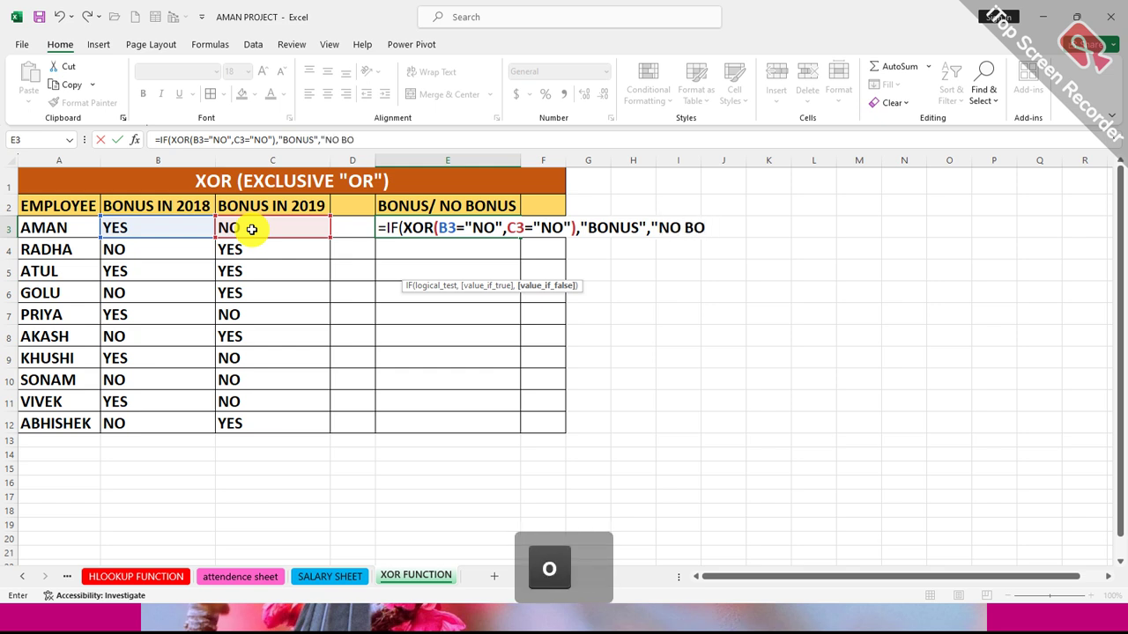
pyautogui.write('NUS"')
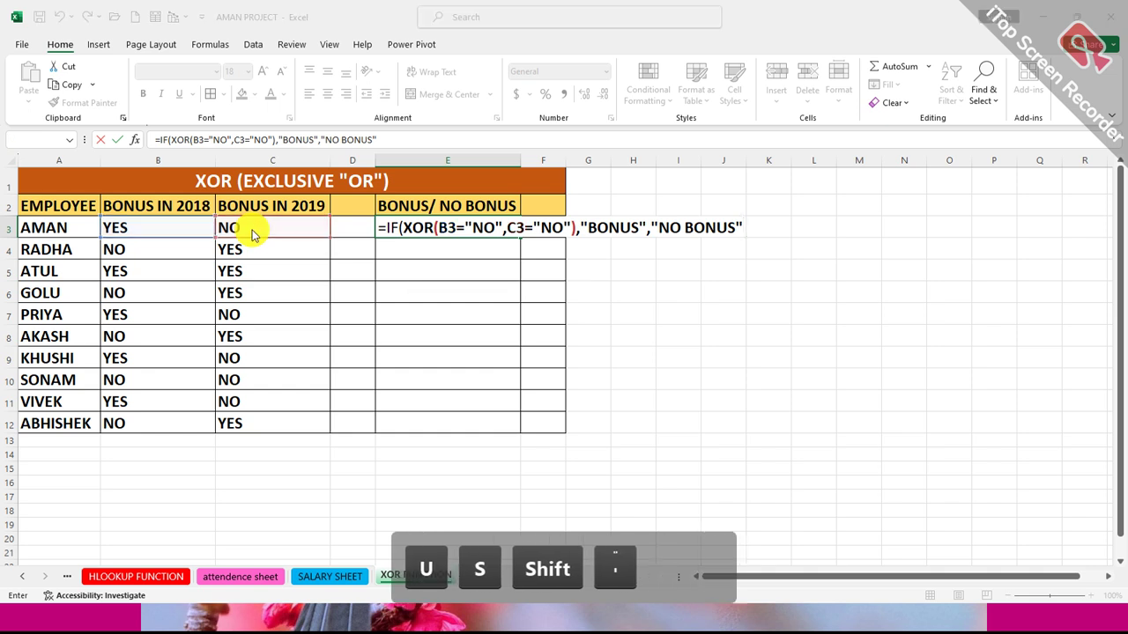
pyautogui.press('Return')
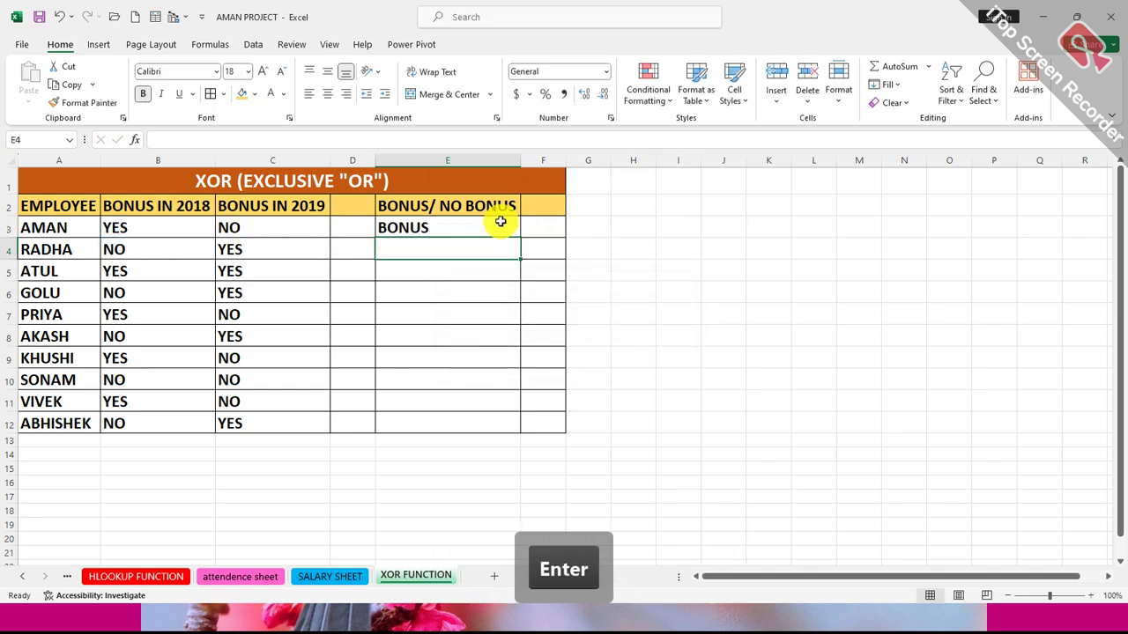
# Step: Copy the E3 formula down through E12
pyautogui.click(502, 221)
pyautogui.moveTo(519, 238); pyautogui.dragTo(506, 420)
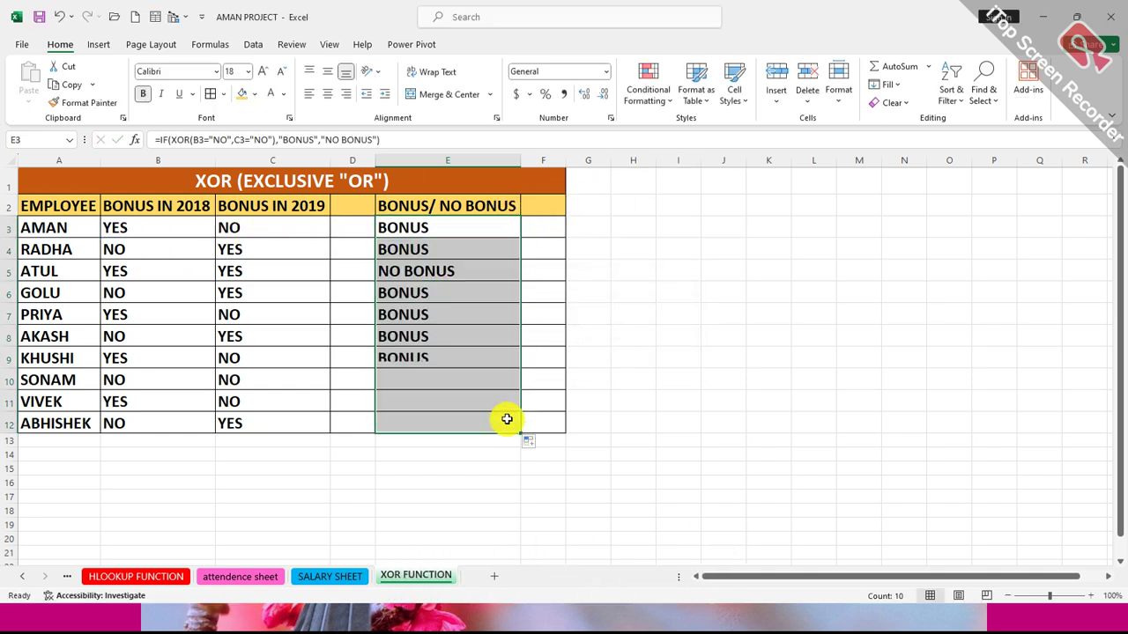
# Step: Check the 2018 and 2019 bonus entries against the formula results in rows 3, 5 and 10
pyautogui.click(240, 231)
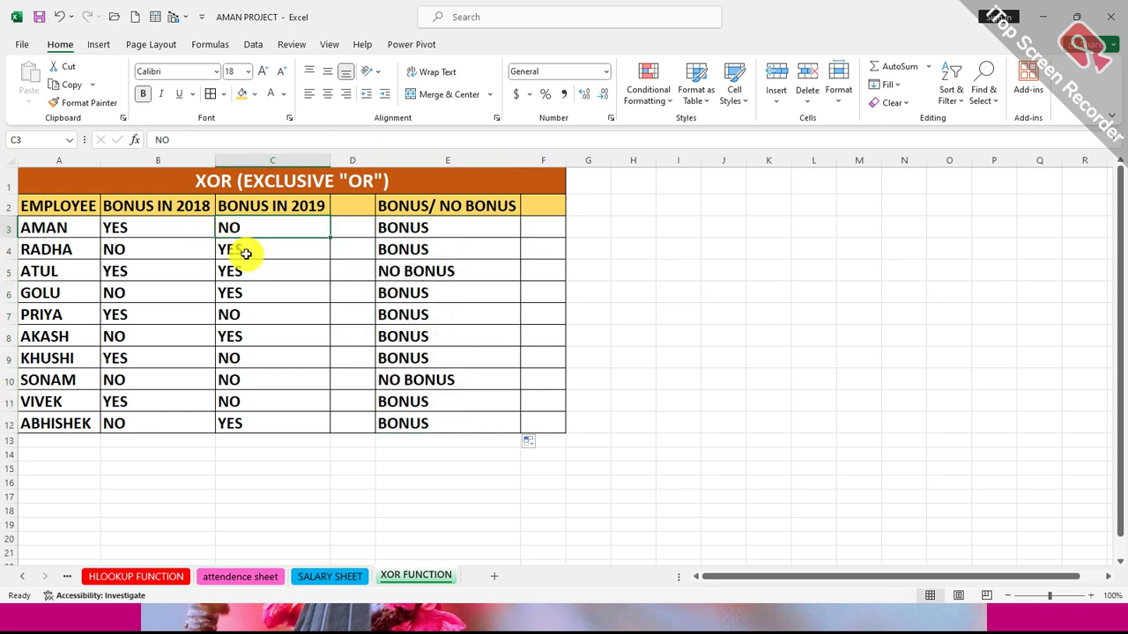
pyautogui.click(187, 232)
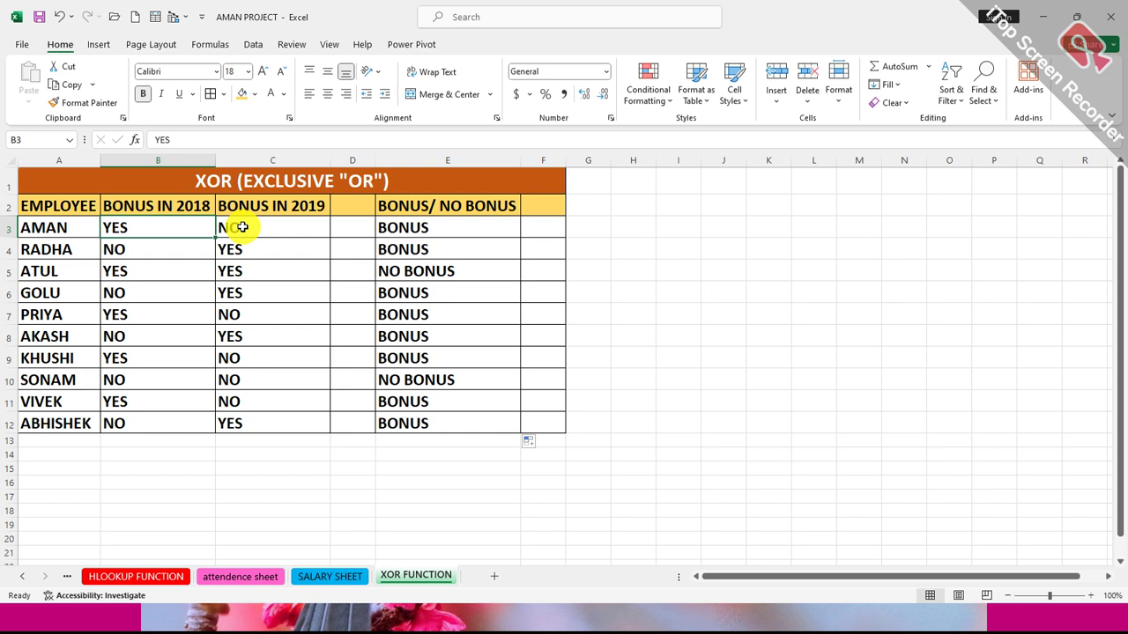
pyautogui.click(405, 228)
pyautogui.moveTo(219, 275); pyautogui.dragTo(202, 271)
pyautogui.click(238, 267)
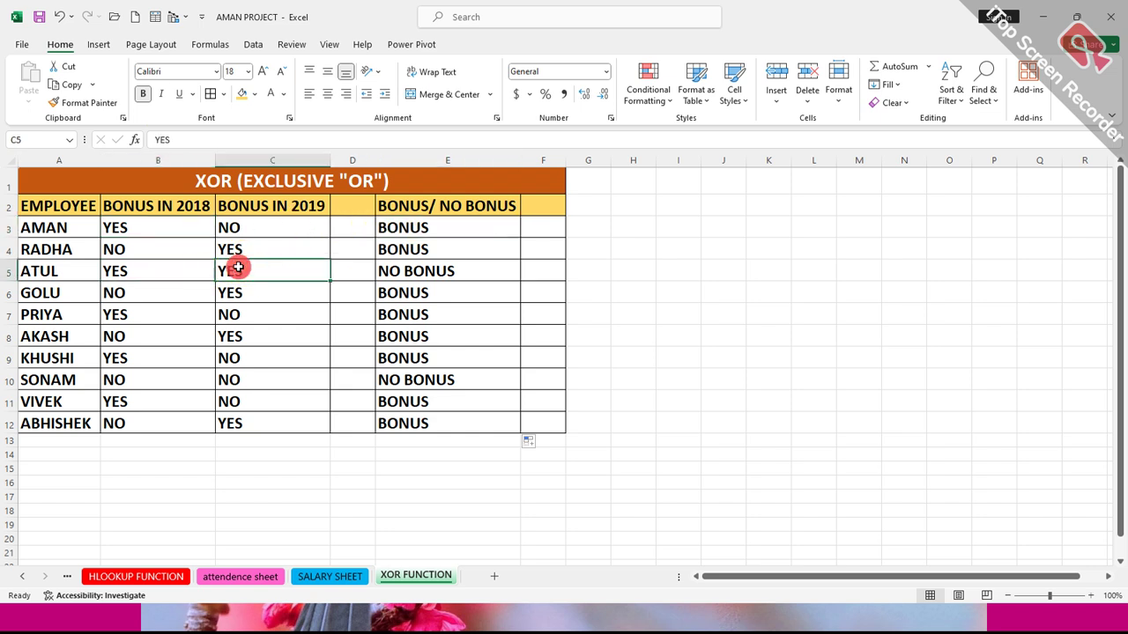
pyautogui.click(415, 278)
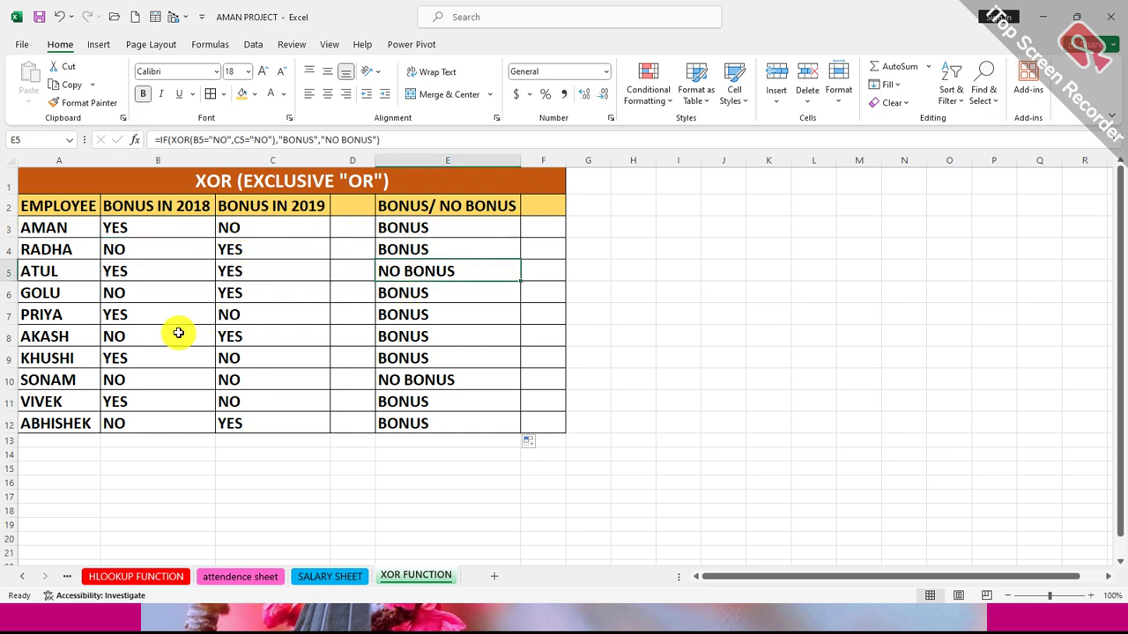
pyautogui.click(174, 373)
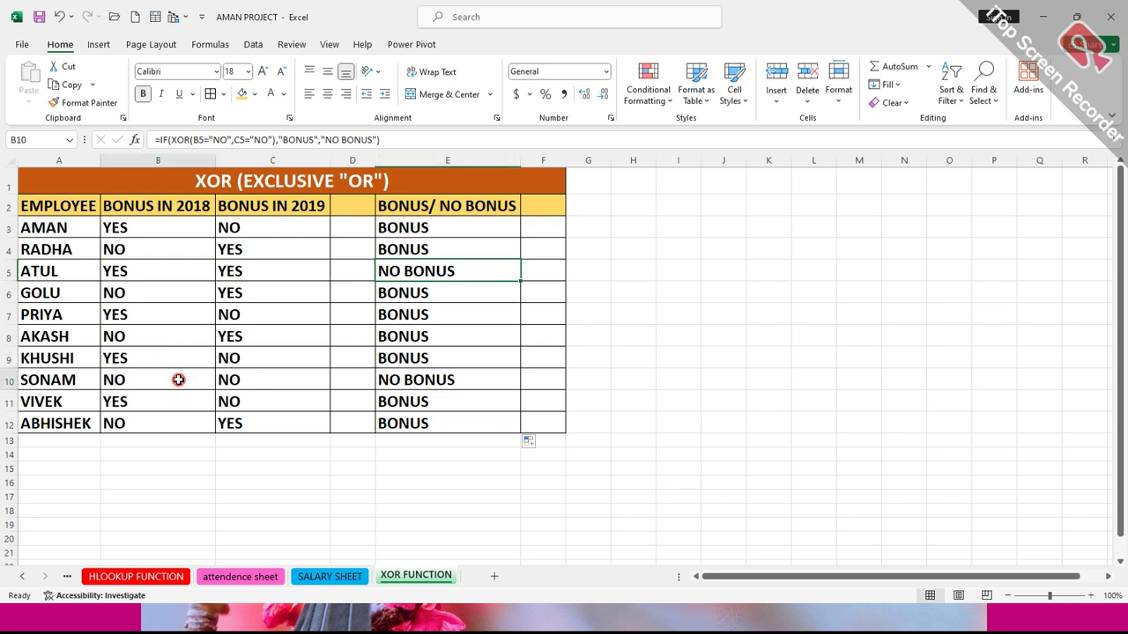
pyautogui.click(229, 376)
pyautogui.click(385, 378)
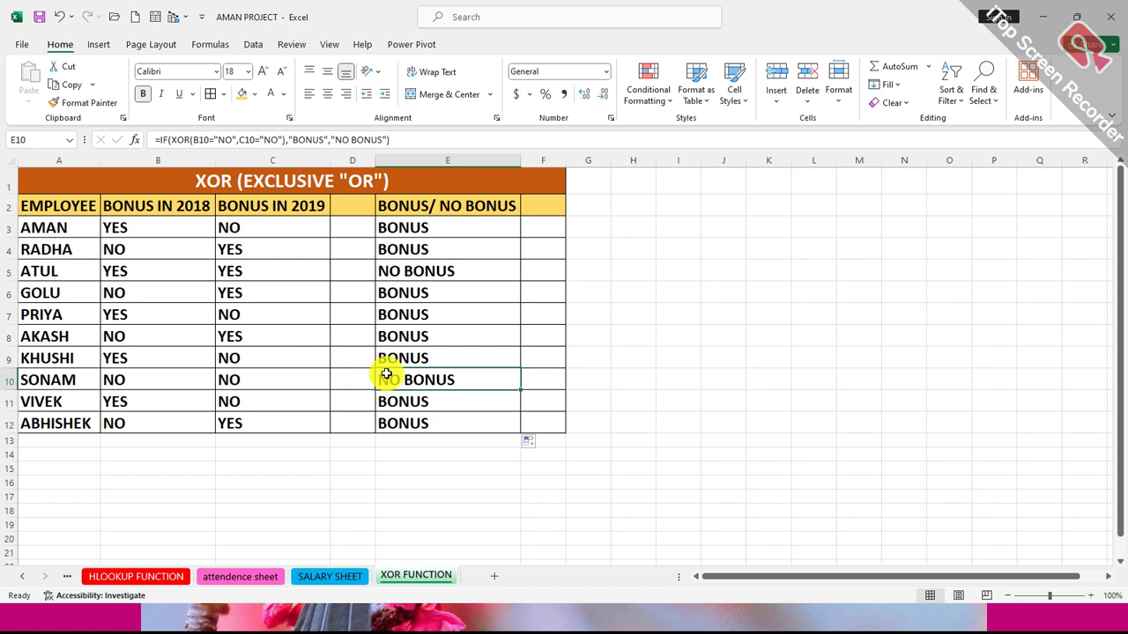
# Step: Review the arguments of the IF and XOR formula in E3 without changing it
pyautogui.doubleClick(429, 228)
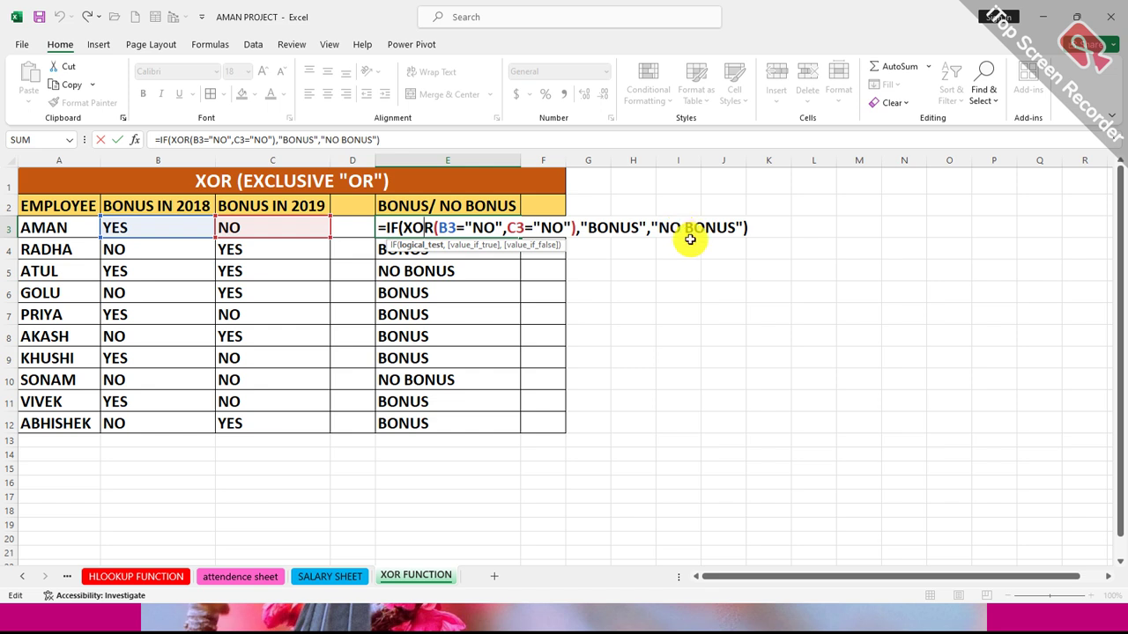
pyautogui.press('Return')
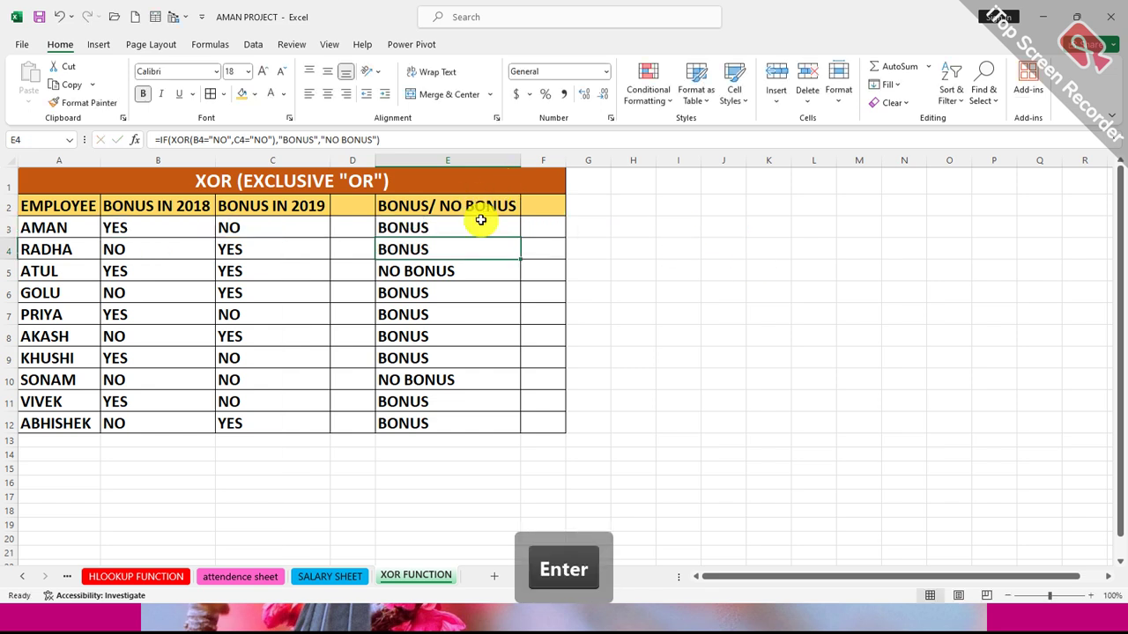
pyautogui.click(480, 220)
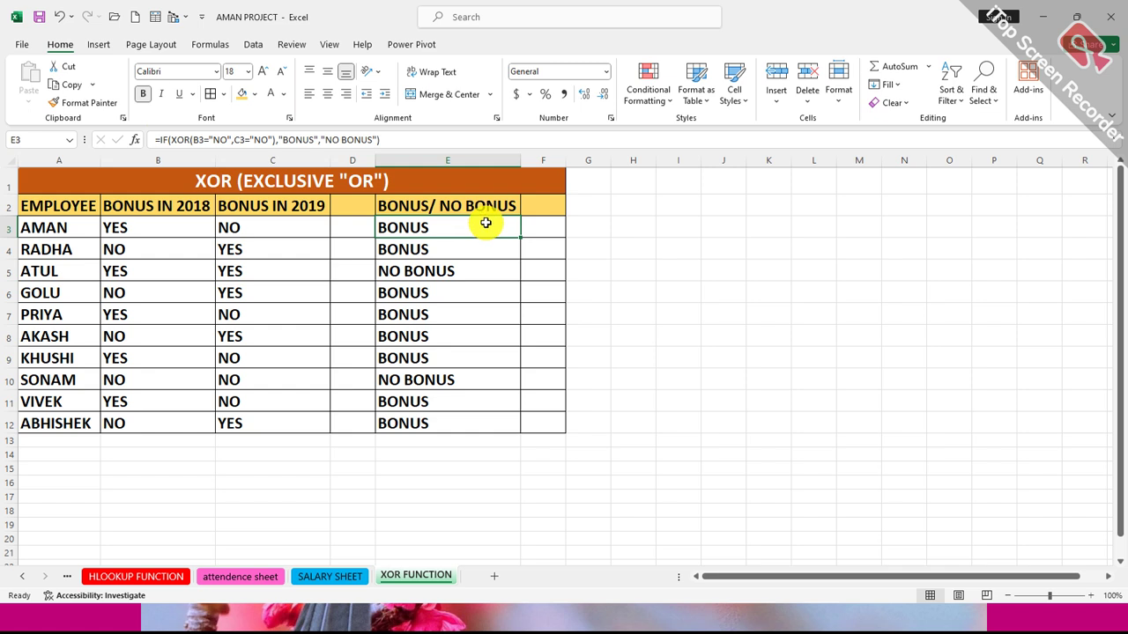
pyautogui.doubleClick(477, 223)
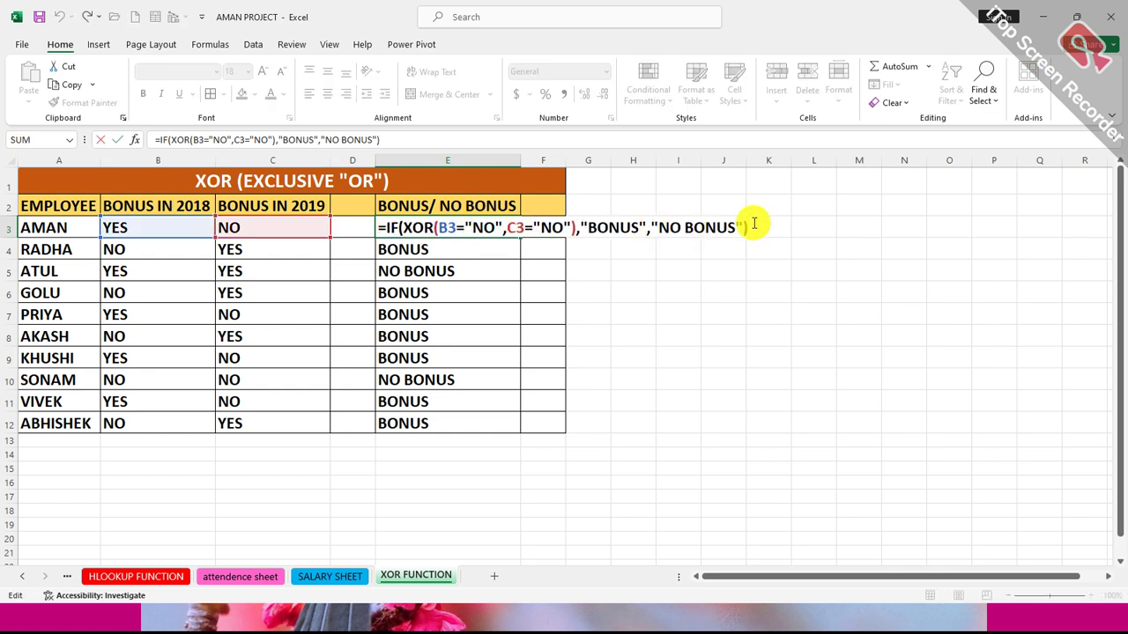
pyautogui.press('Return')
# Step: Compare the 2018 and 2019 entries with the BONUS/NO BONUS results in rows 3, 5 and 10
pyautogui.click(155, 222)
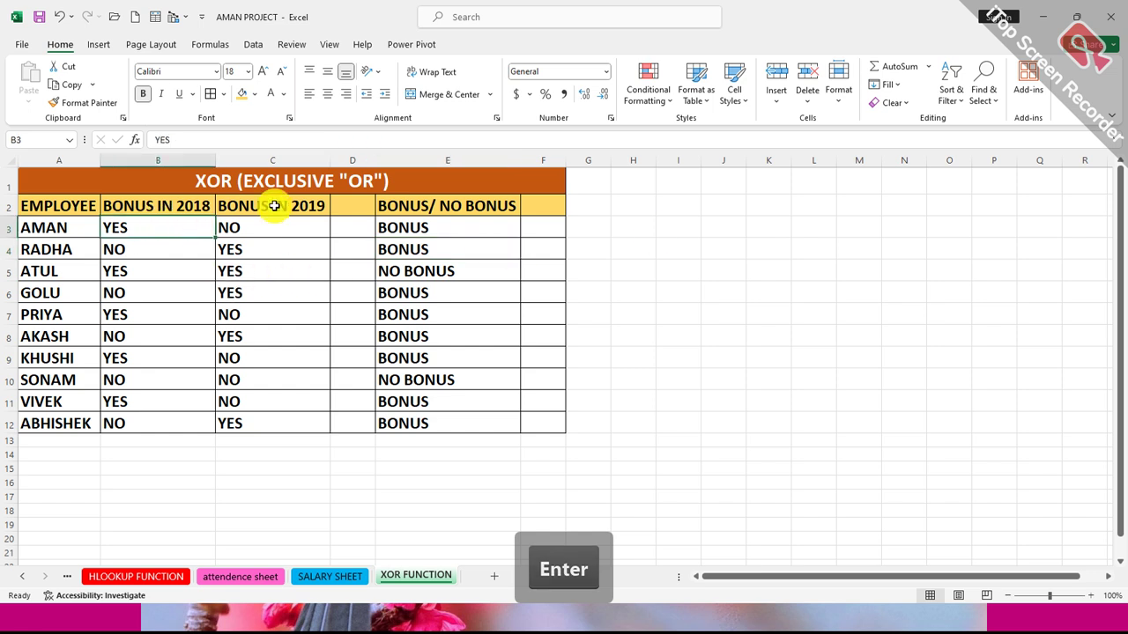
pyautogui.click(274, 206)
pyautogui.click(188, 218)
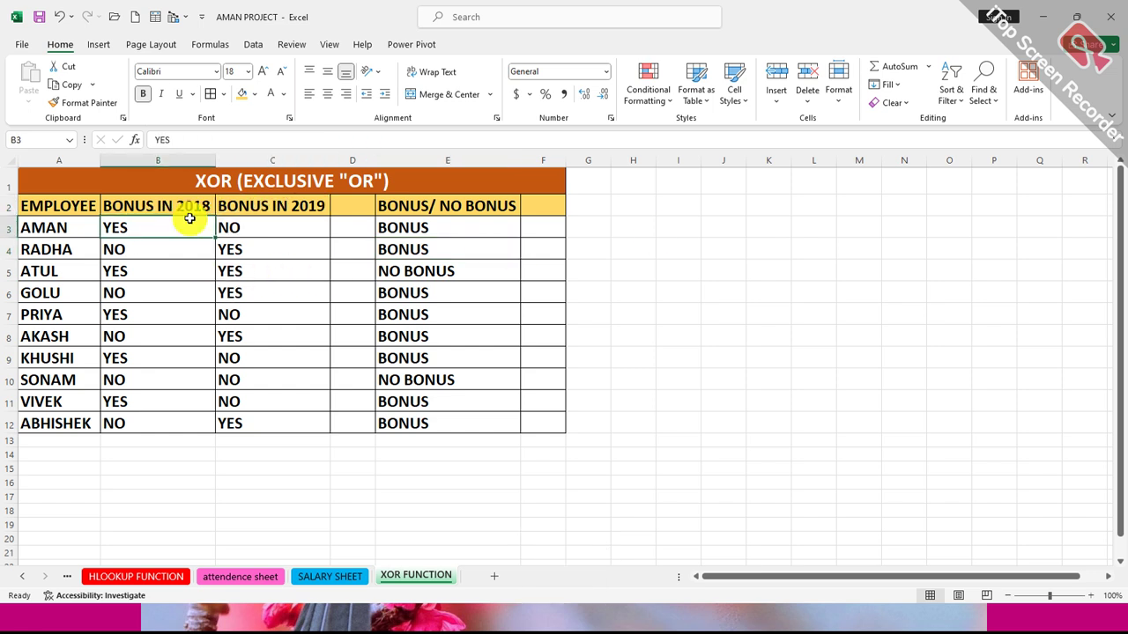
pyautogui.click(243, 232)
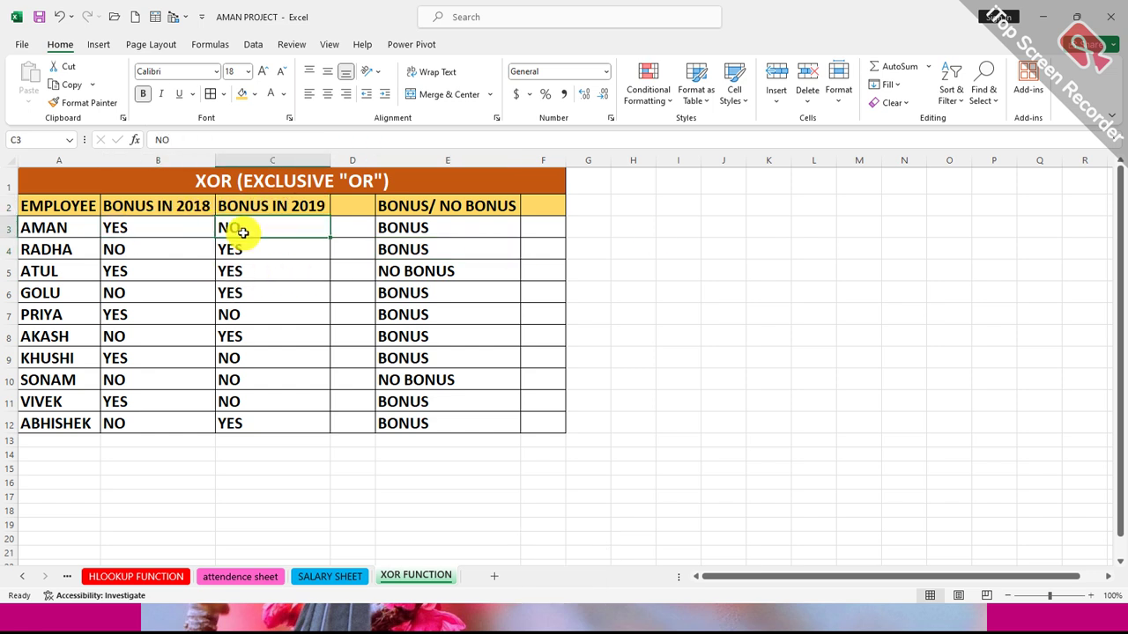
pyautogui.click(391, 227)
pyautogui.click(181, 267)
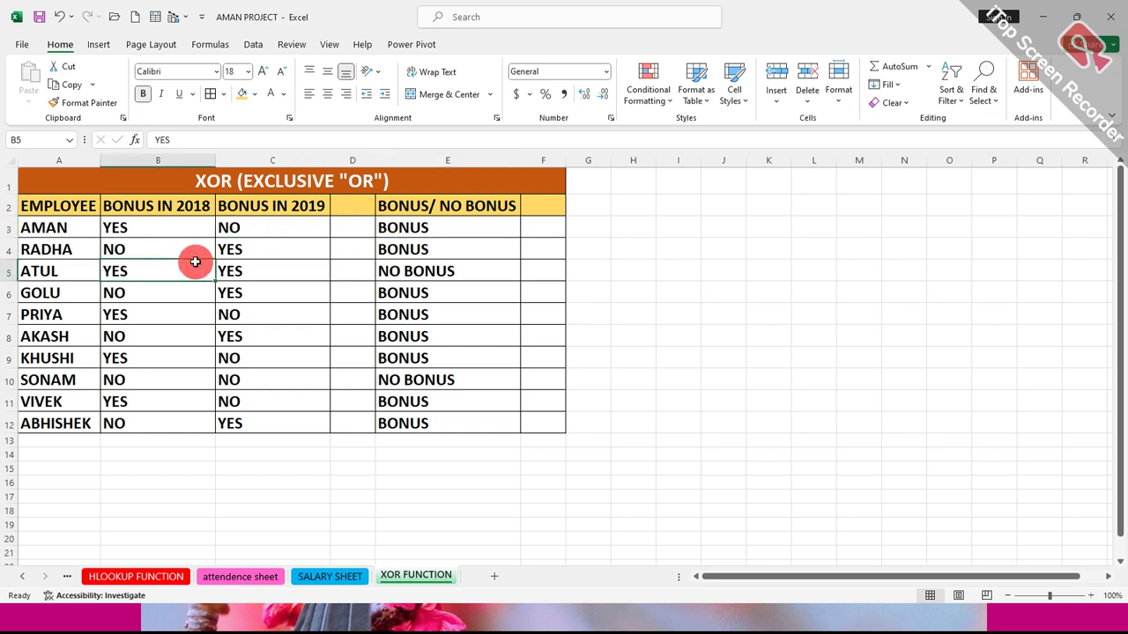
pyautogui.click(371, 270)
pyautogui.moveTo(189, 278); pyautogui.dragTo(261, 275)
pyautogui.click(385, 270)
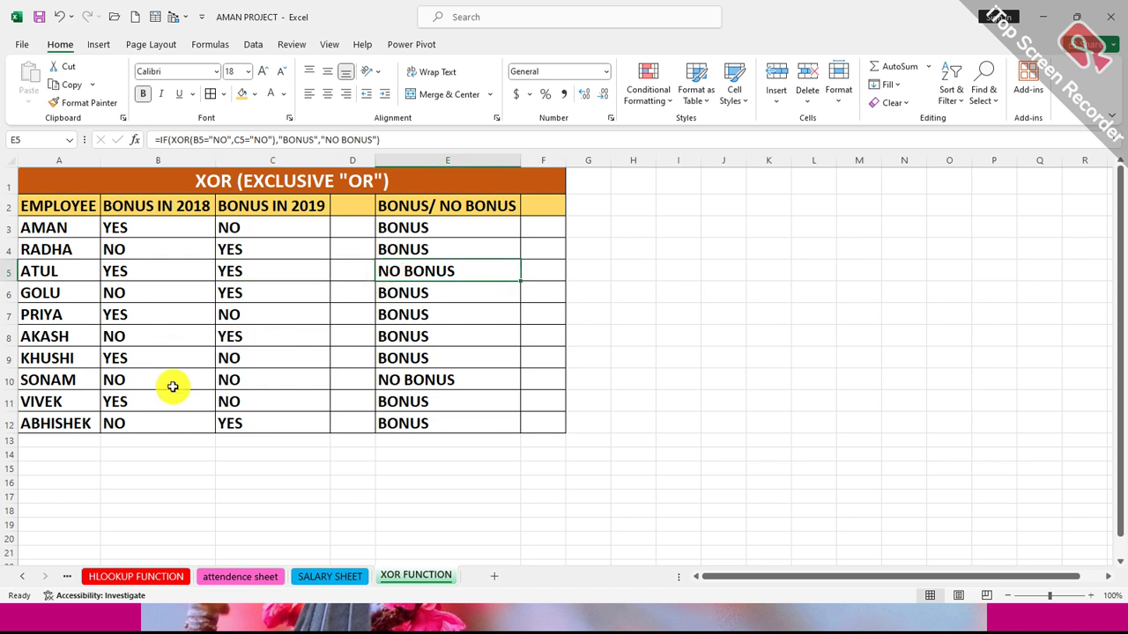
pyautogui.click(189, 379)
pyautogui.click(231, 380)
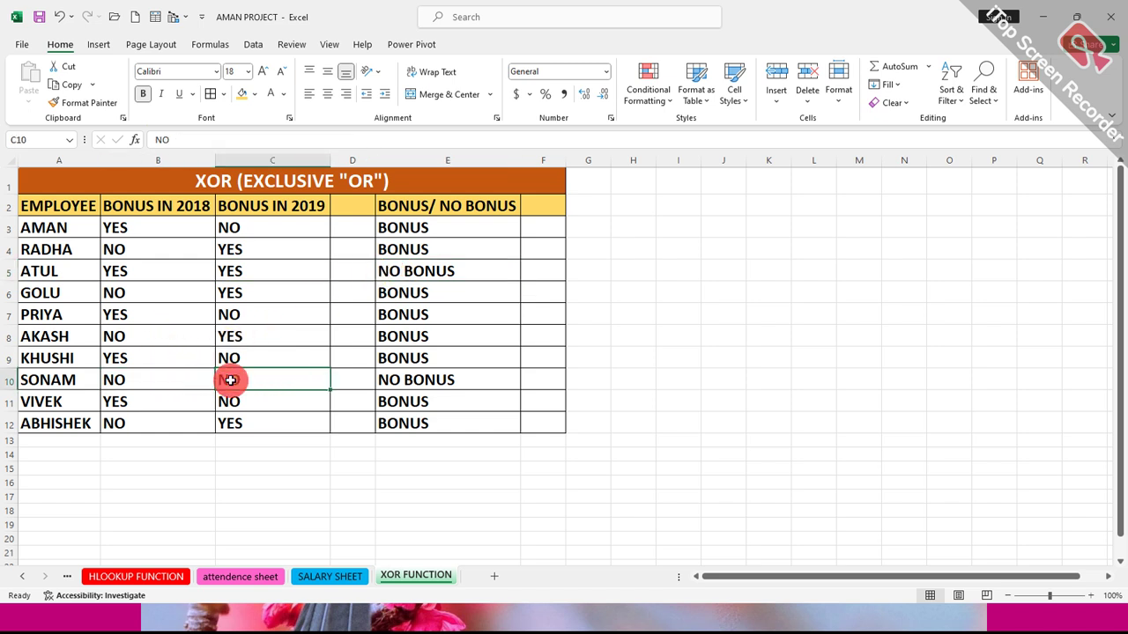
pyautogui.click(399, 382)
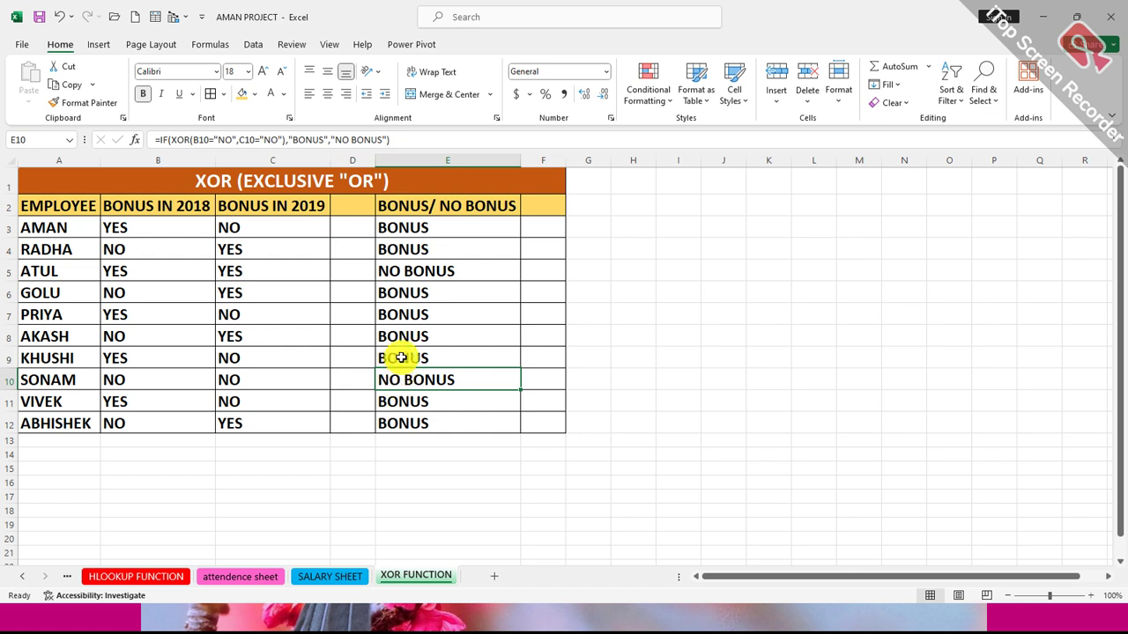
# Step: Remove the "NO BONUS" false value and the closing bracket from the end of the E3 formula
pyautogui.doubleClick(428, 227)
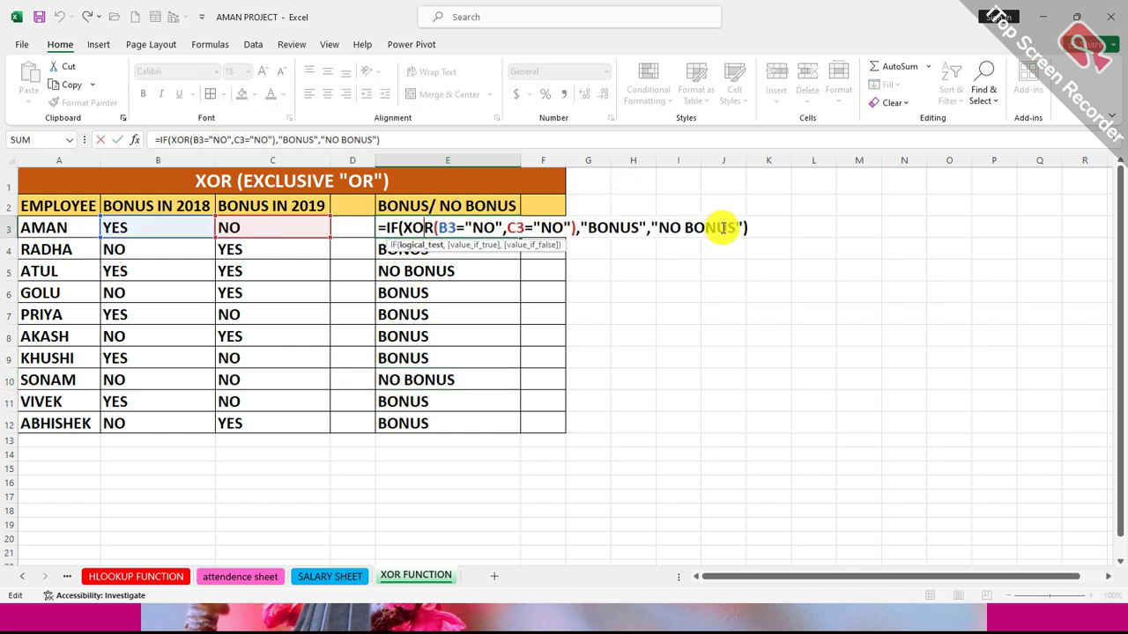
pyautogui.click(755, 227)
pyautogui.press('BackSpace')
pyautogui.press('BackSpace')
pyautogui.press('BackSpace')
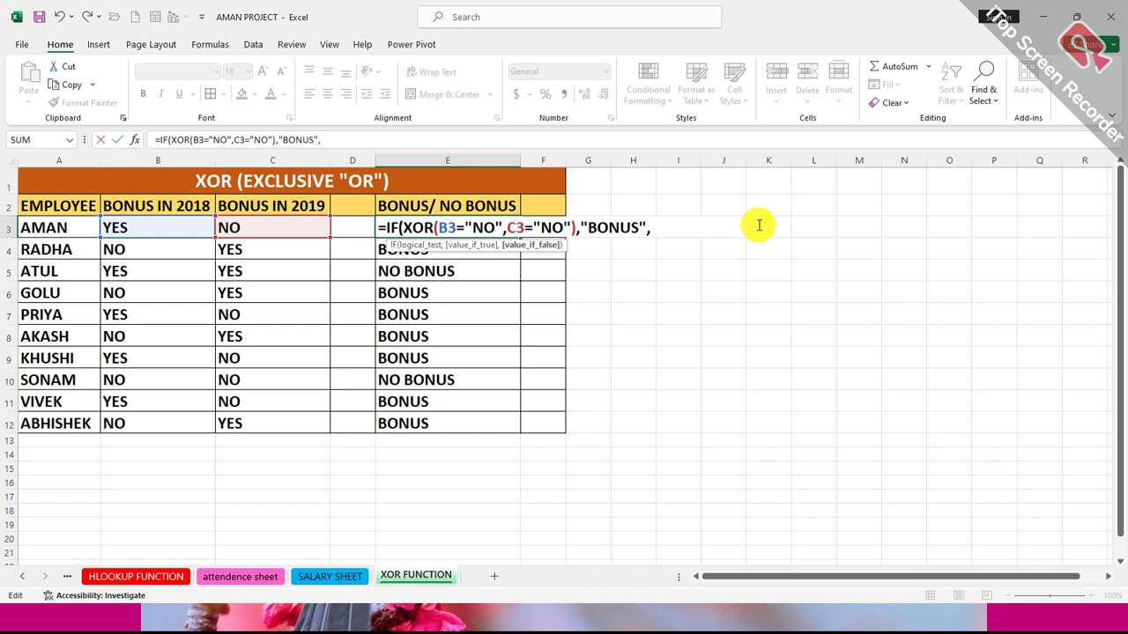
# Step: Nest an IF with an AND test as the false value in E3, with B3="NO" as its first condition
pyautogui.write('IF')
pyautogui.press('Tab')
pyautogui.write('AND')
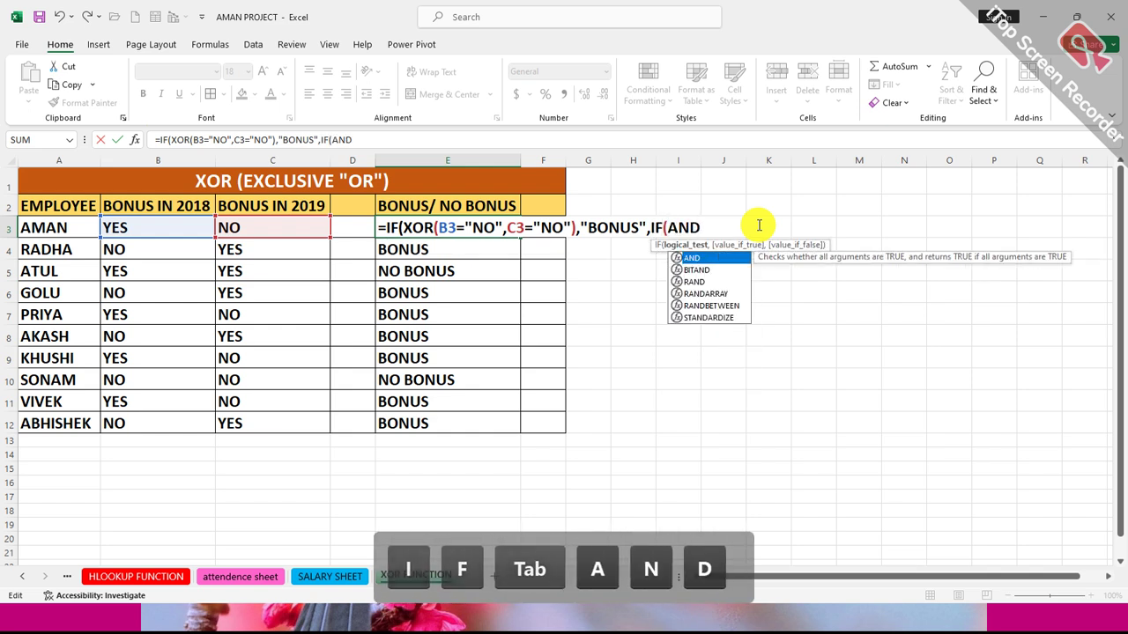
pyautogui.press('Tab')
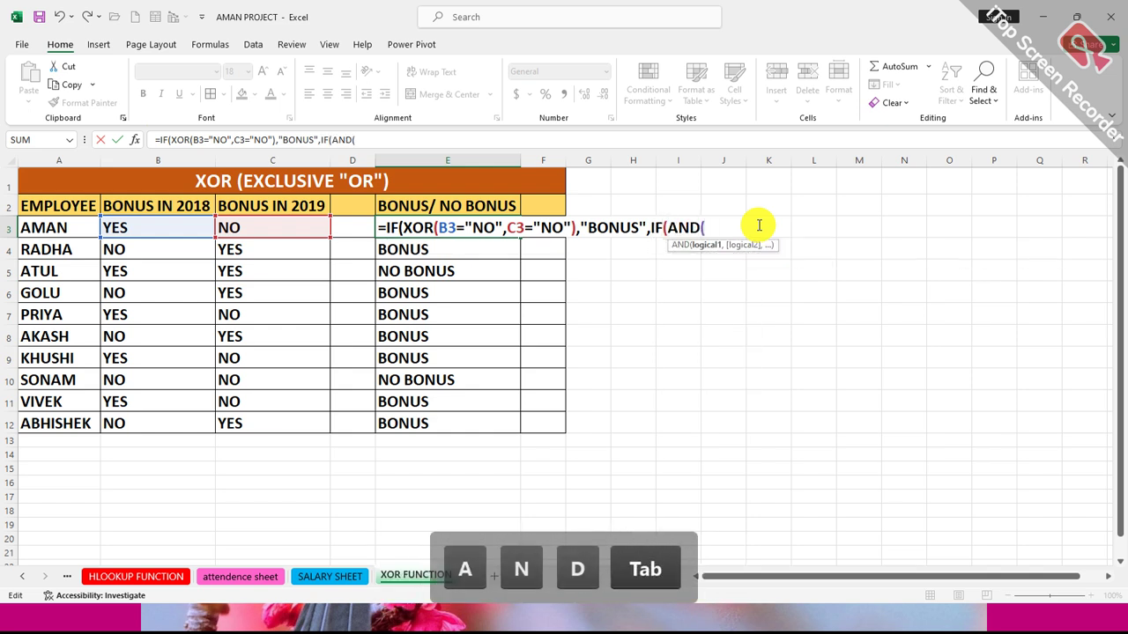
pyautogui.click(194, 225)
pyautogui.write('="M')
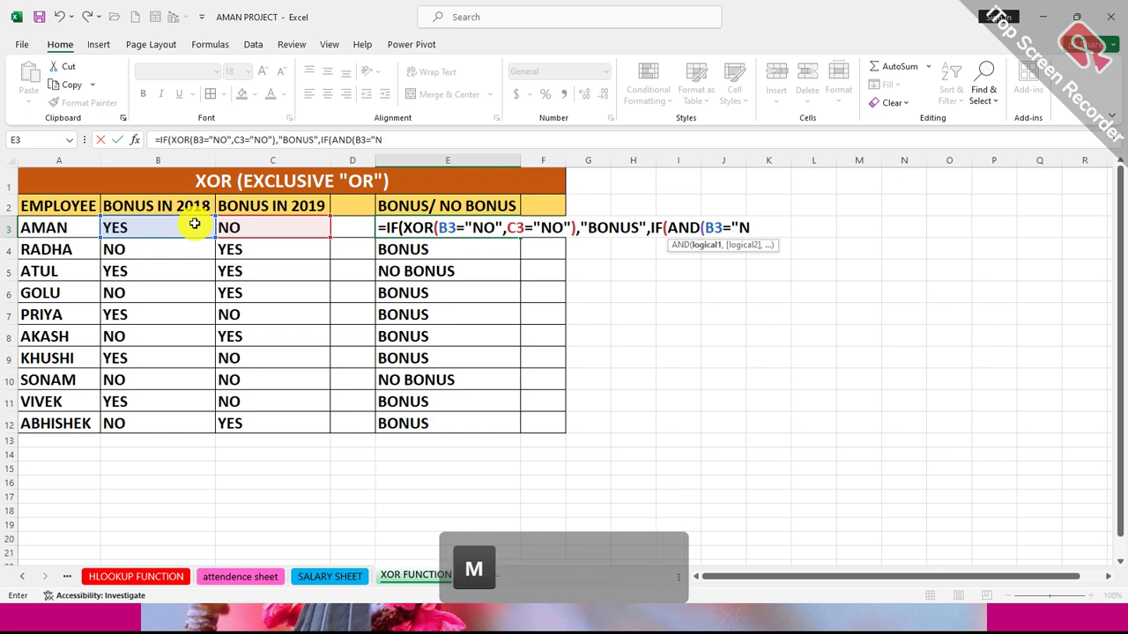
pyautogui.press('BackSpace')
pyautogui.write('NO"')
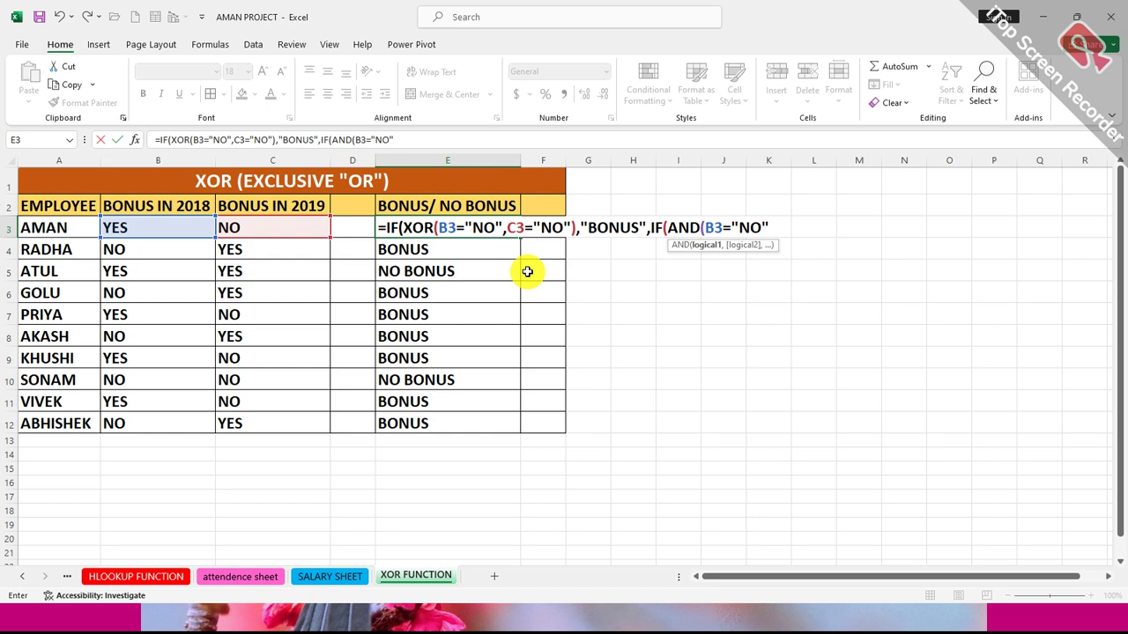
# Step: Add C3="NO" as the second condition of the AND test in E3 and close the AND function
pyautogui.write(',')
pyautogui.click(297, 228)
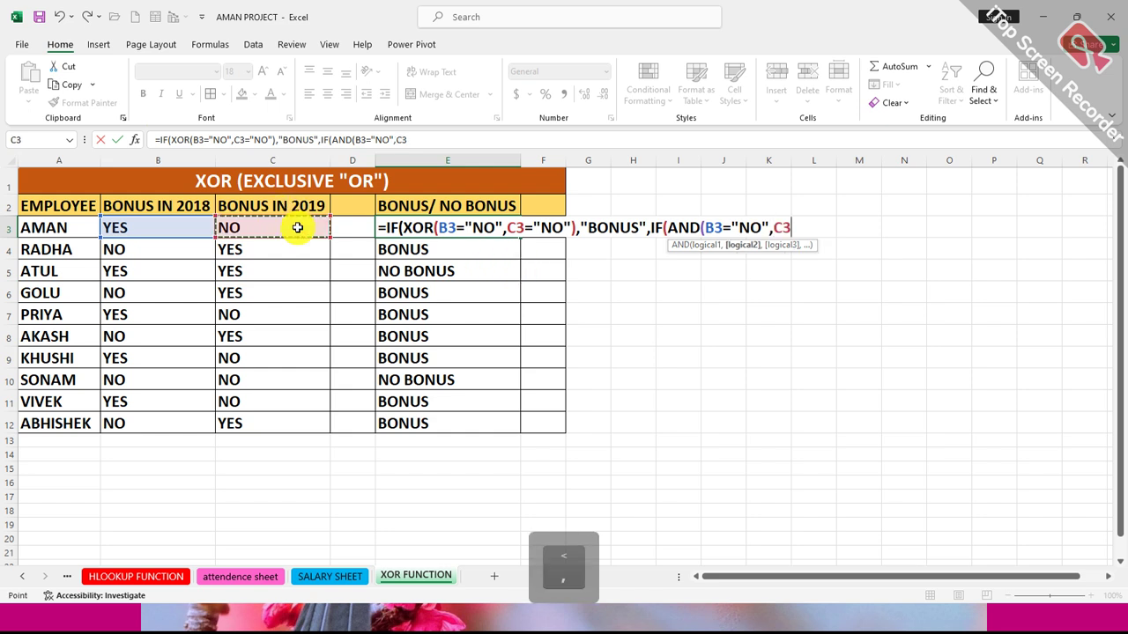
pyautogui.write('="')
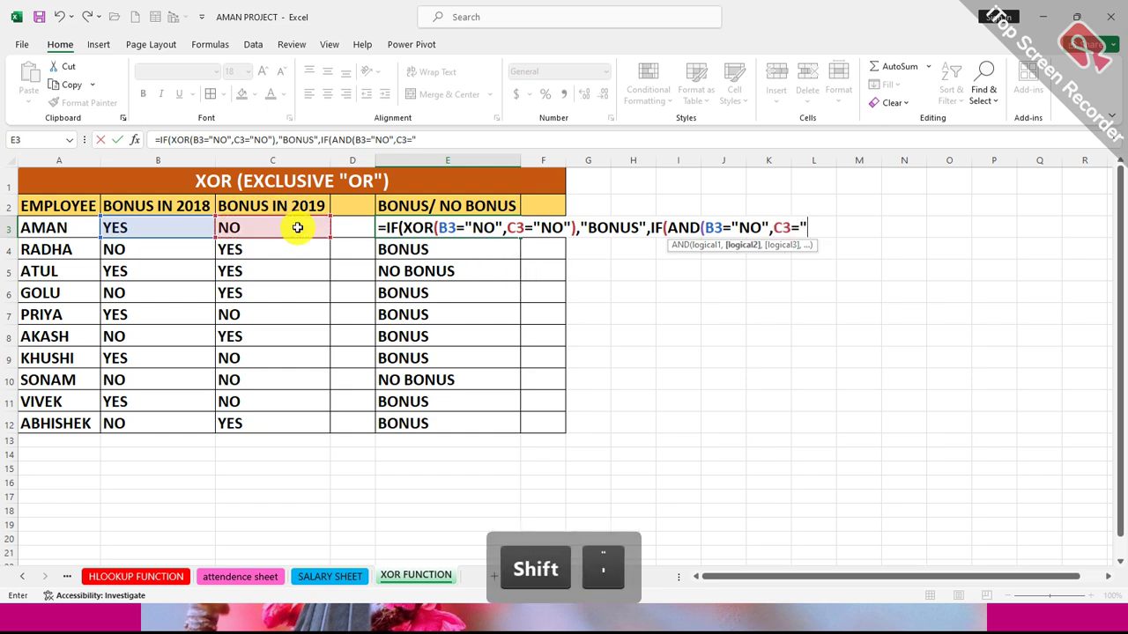
pyautogui.click(278, 227)
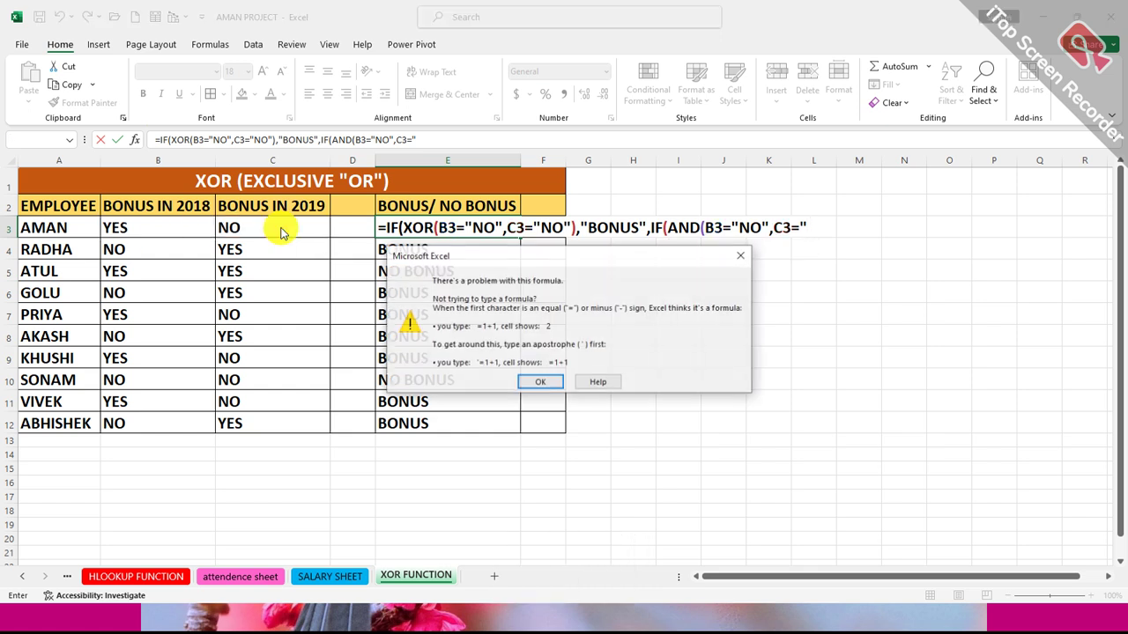
pyautogui.click(740, 257)
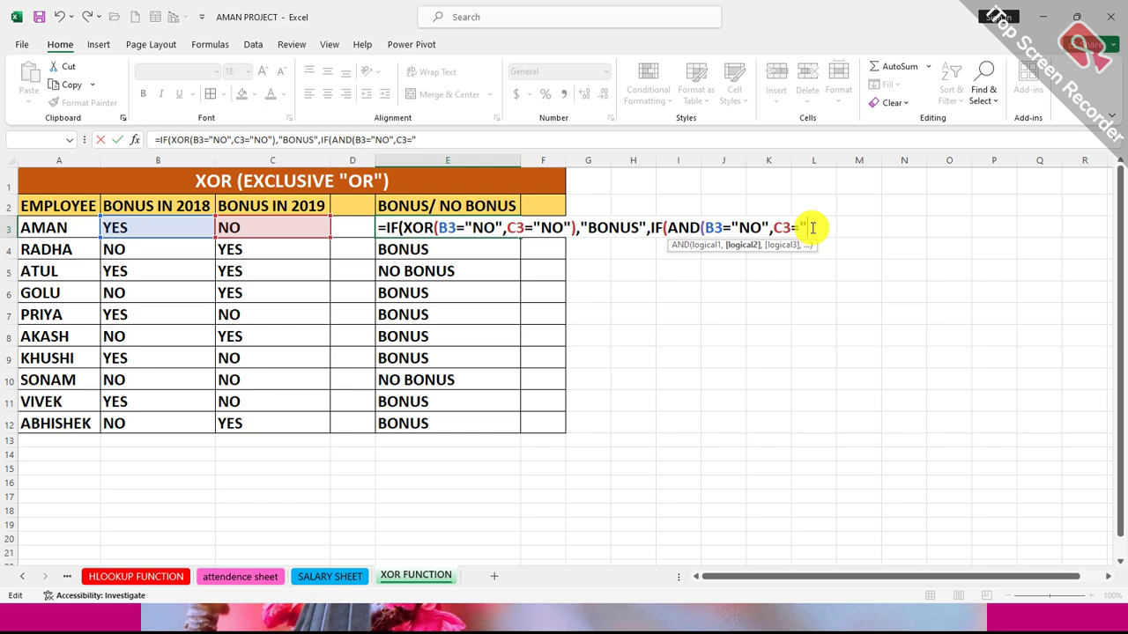
pyautogui.press('BackSpace')
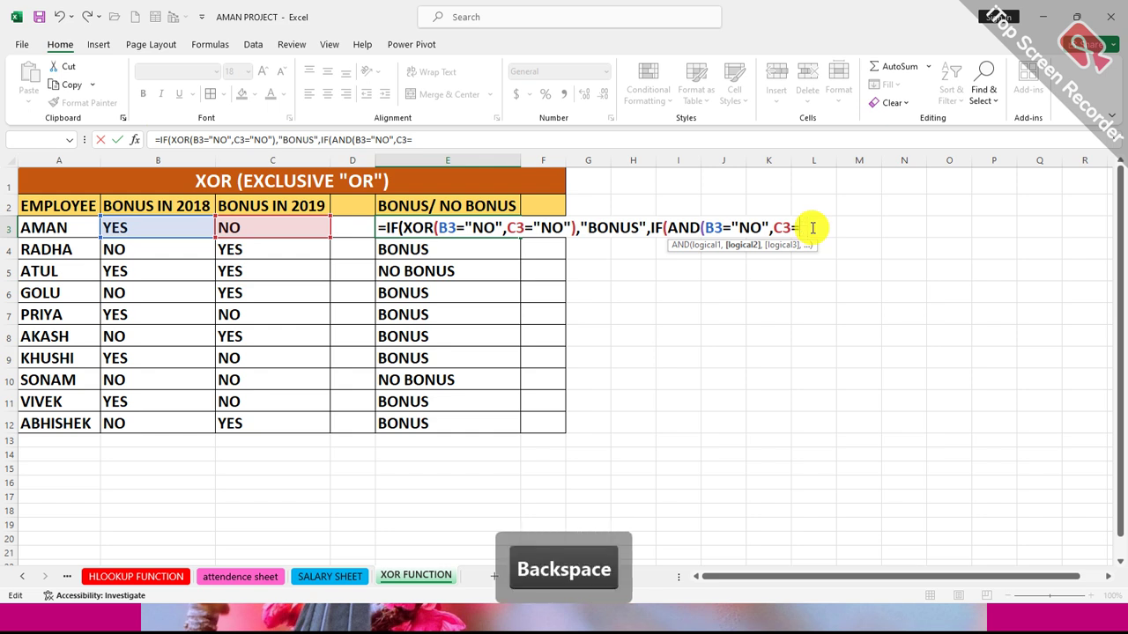
pyautogui.write('"')
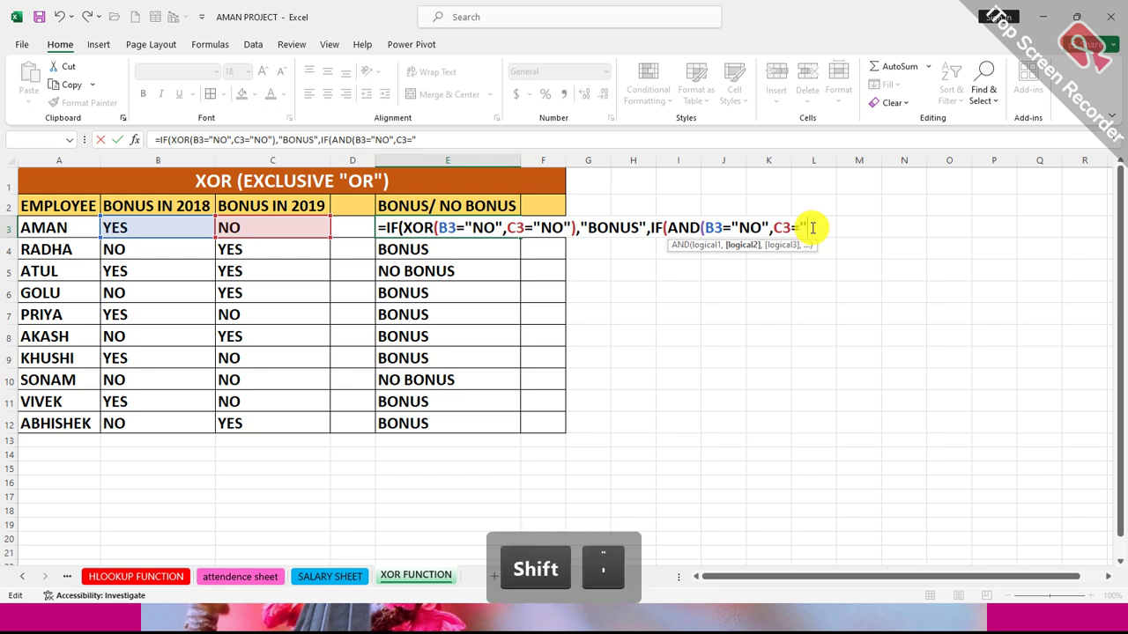
pyautogui.write('NO",')
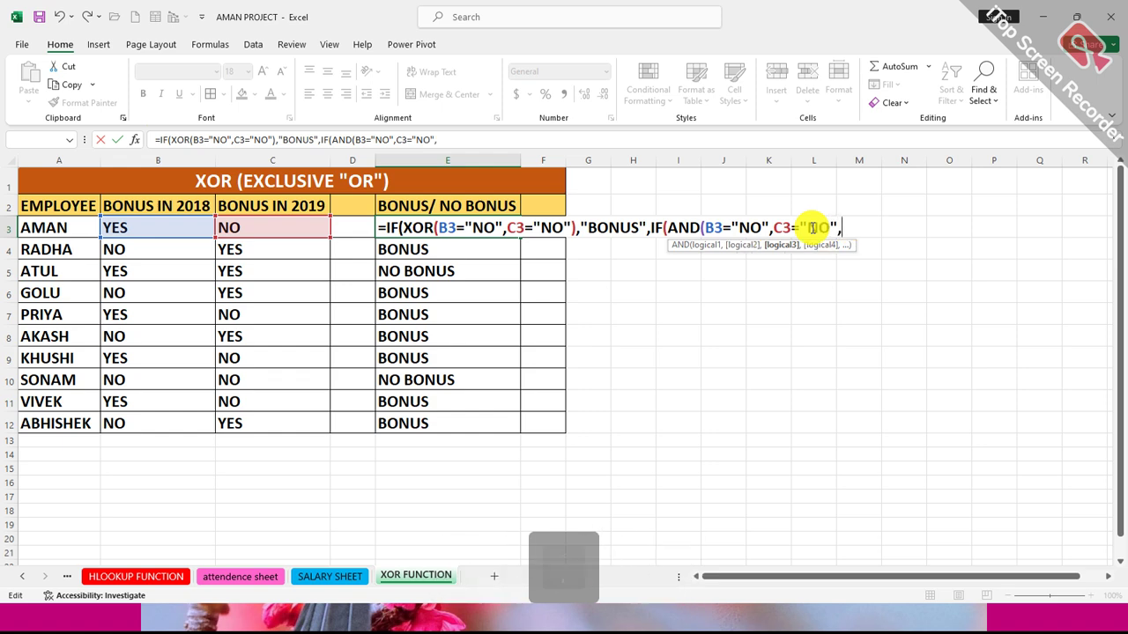
pyautogui.press('BackSpace')
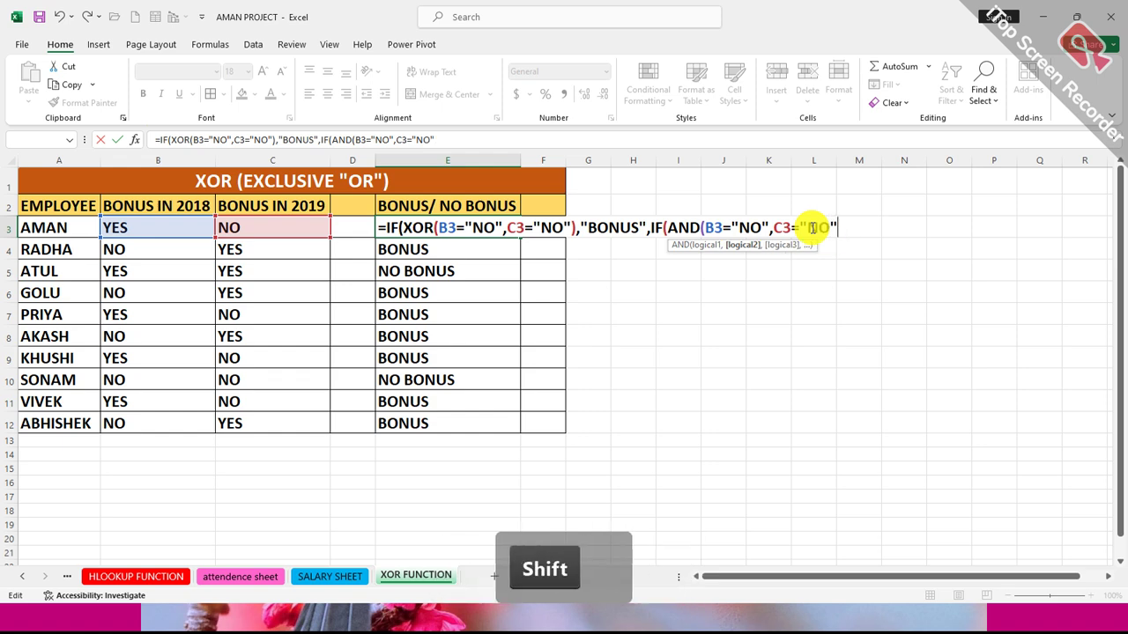
pyautogui.write('),')
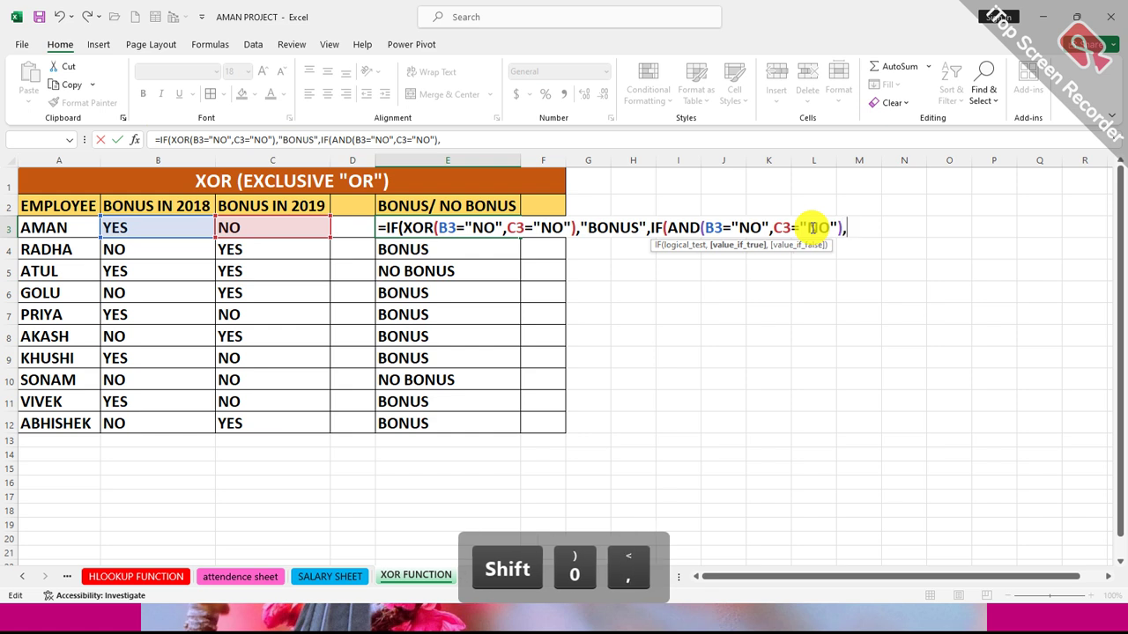
pyautogui.write('DOUBLE')
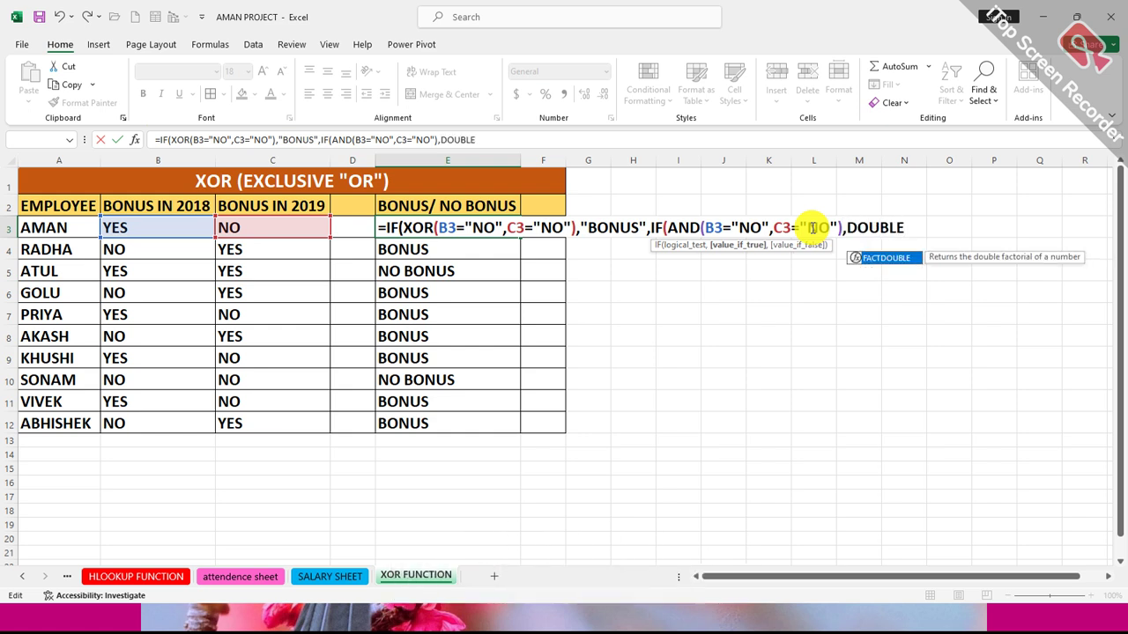
pyautogui.press('BackSpace')
pyautogui.press('BackSpace')
pyautogui.press('BackSpace')
pyautogui.press('BackSpace')
pyautogui.press('BackSpace')
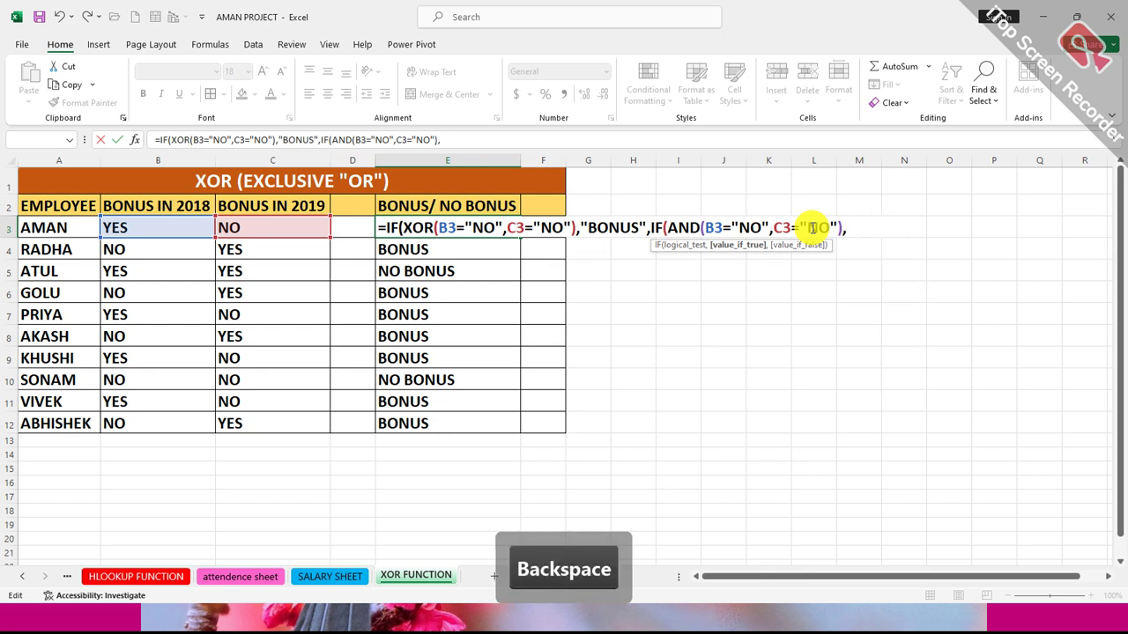
# Step: Enter "DOUBLE BONUS" as the true value of the nested IF in E3
pyautogui.write('"B')
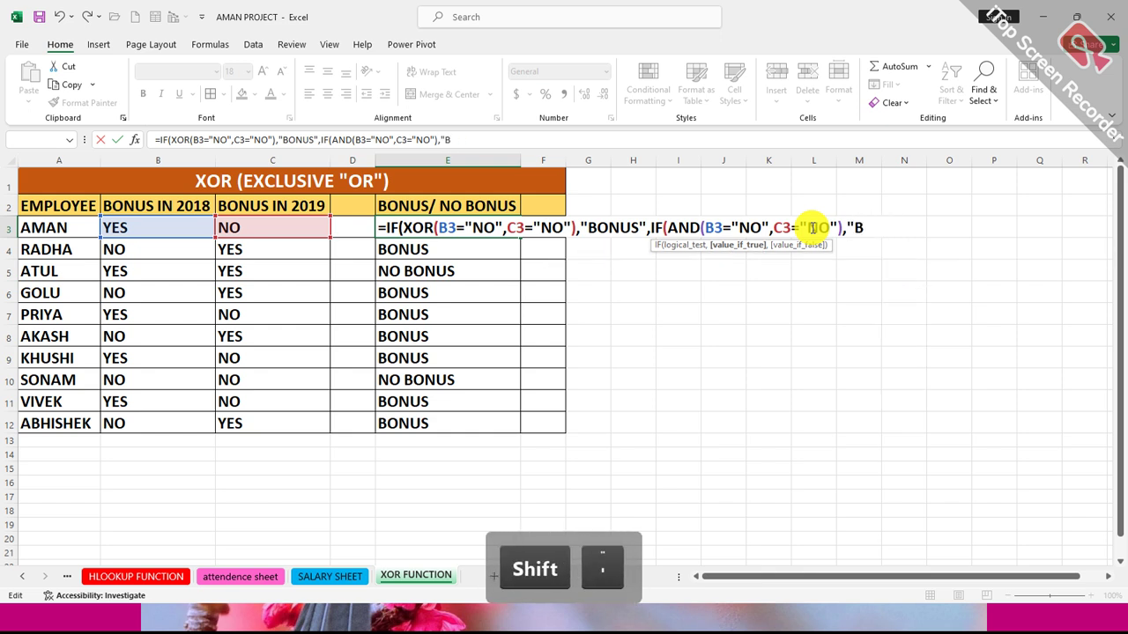
pyautogui.write('O')
pyautogui.press('BackSpace')
pyautogui.press('BackSpace')
pyautogui.write('FO')
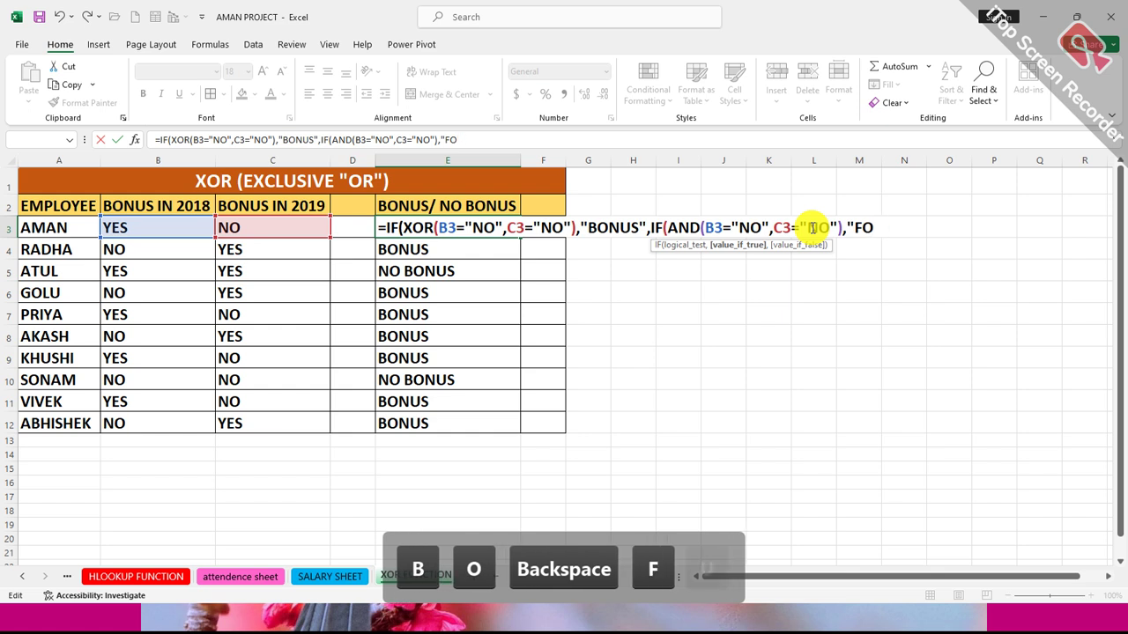
pyautogui.press('BackSpace')
pyautogui.press('BackSpace')
pyautogui.write('DOUBLE')
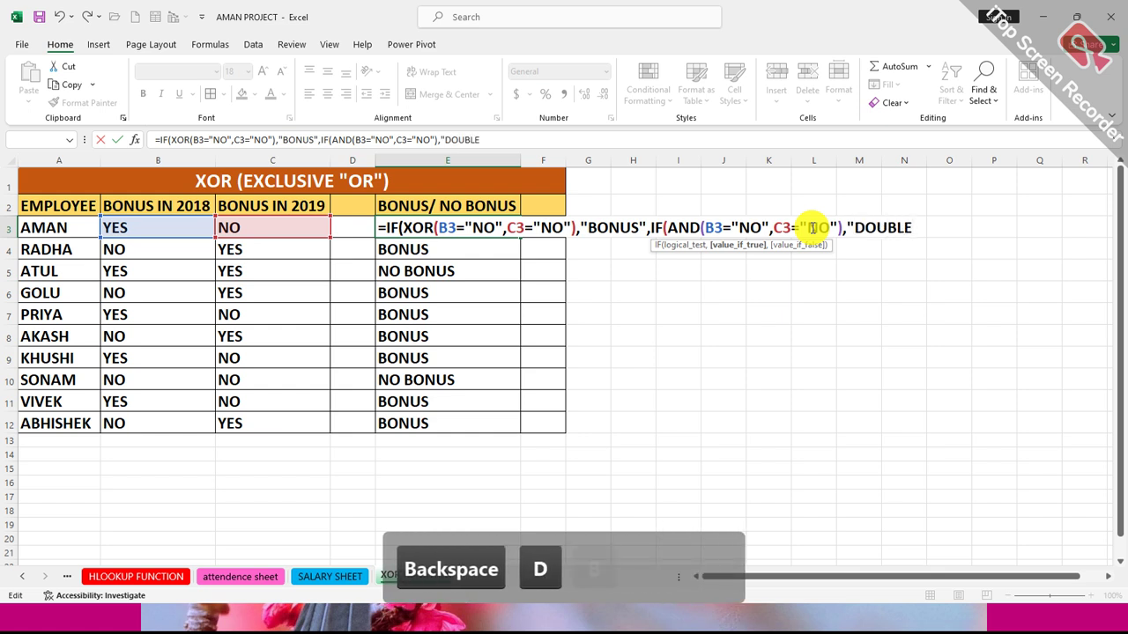
pyautogui.write(' BON')
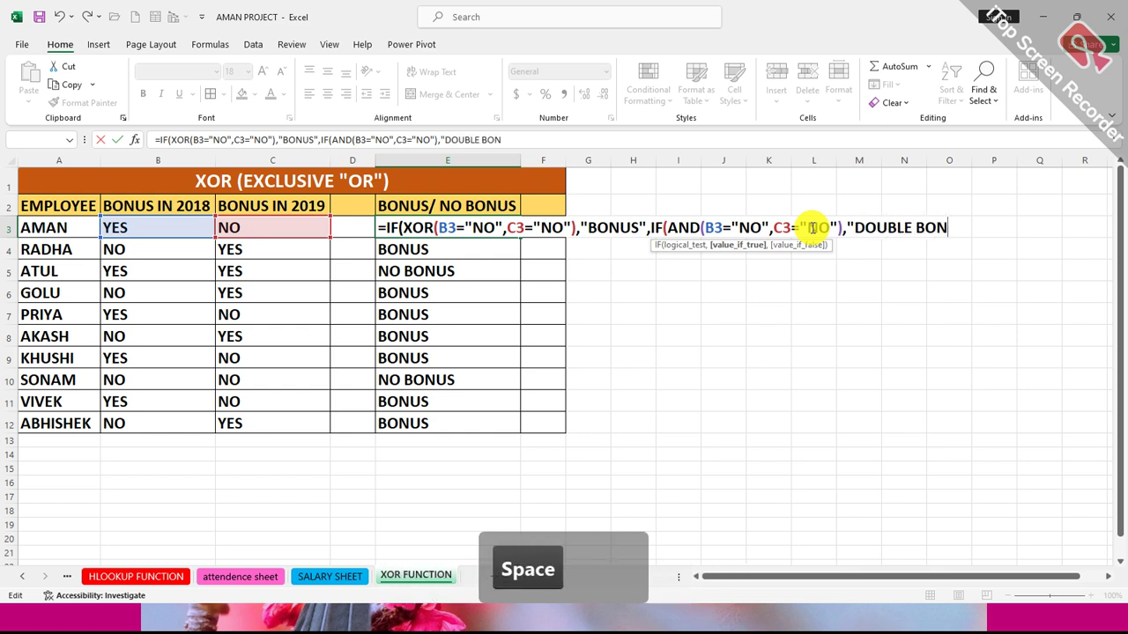
pyautogui.write('US",')
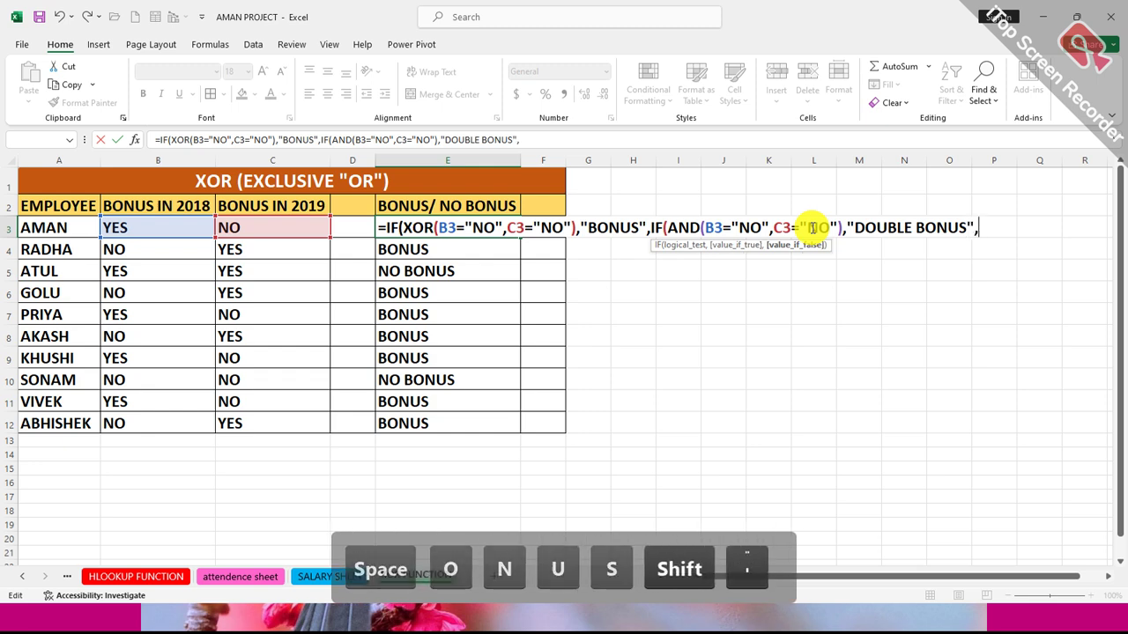
# Step: Enter "NO BONUS" as the false value of the nested IF and complete the E3 formula with its closing brackets
pyautogui.write('"')
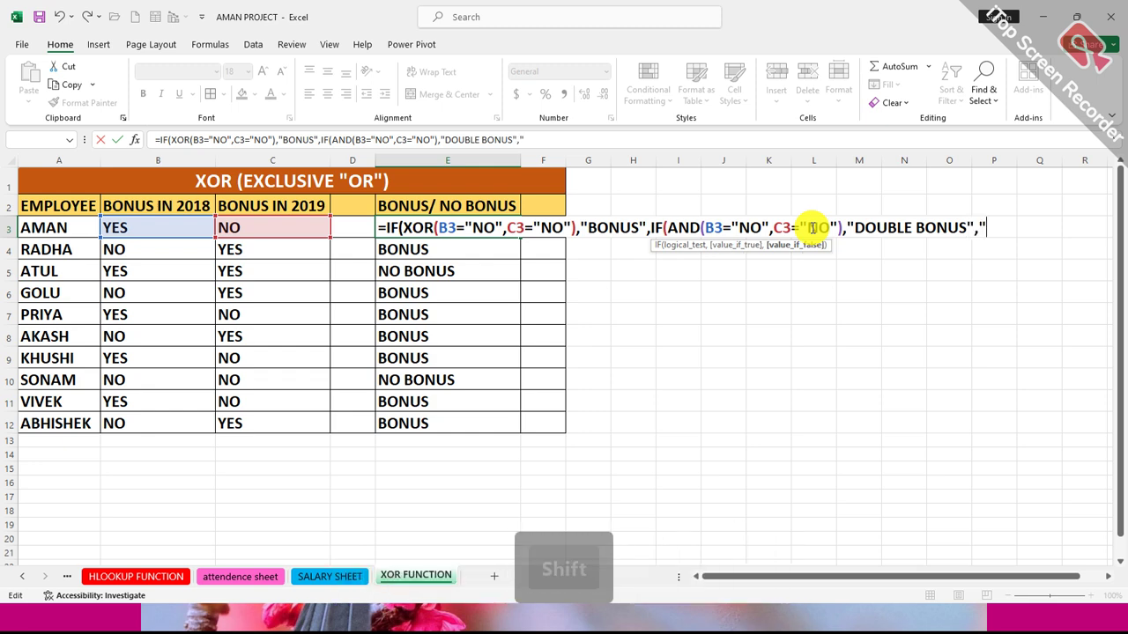
pyautogui.write('NO BOUNUS')
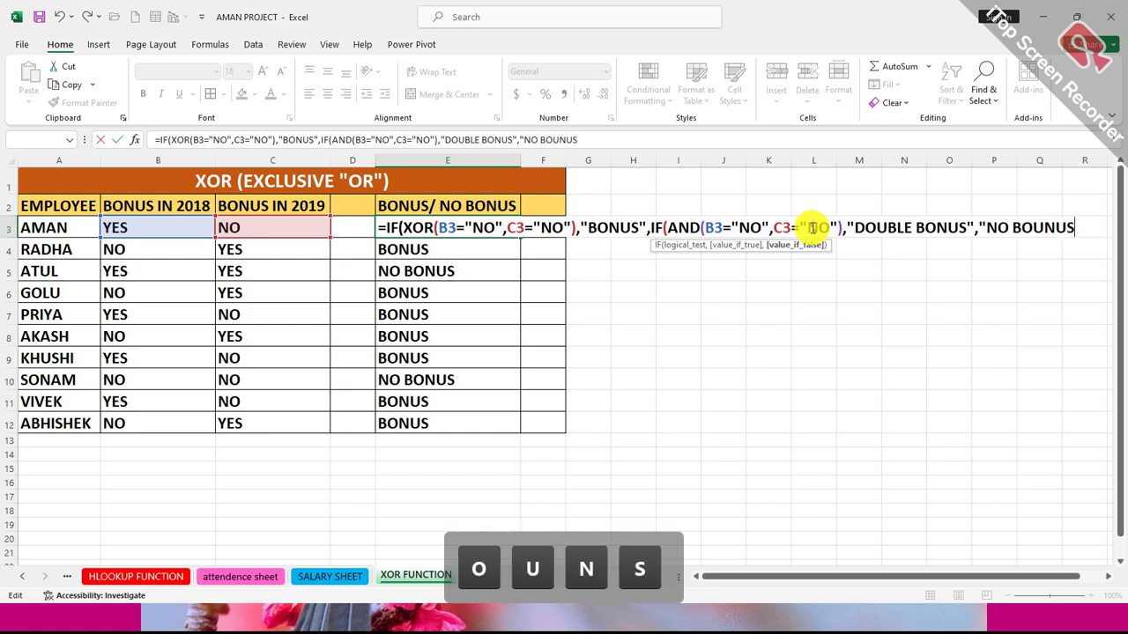
pyautogui.press('BackSpace')
pyautogui.press('BackSpace')
pyautogui.press('BackSpace')
pyautogui.press('BackSpace')
pyautogui.write('NUS"')
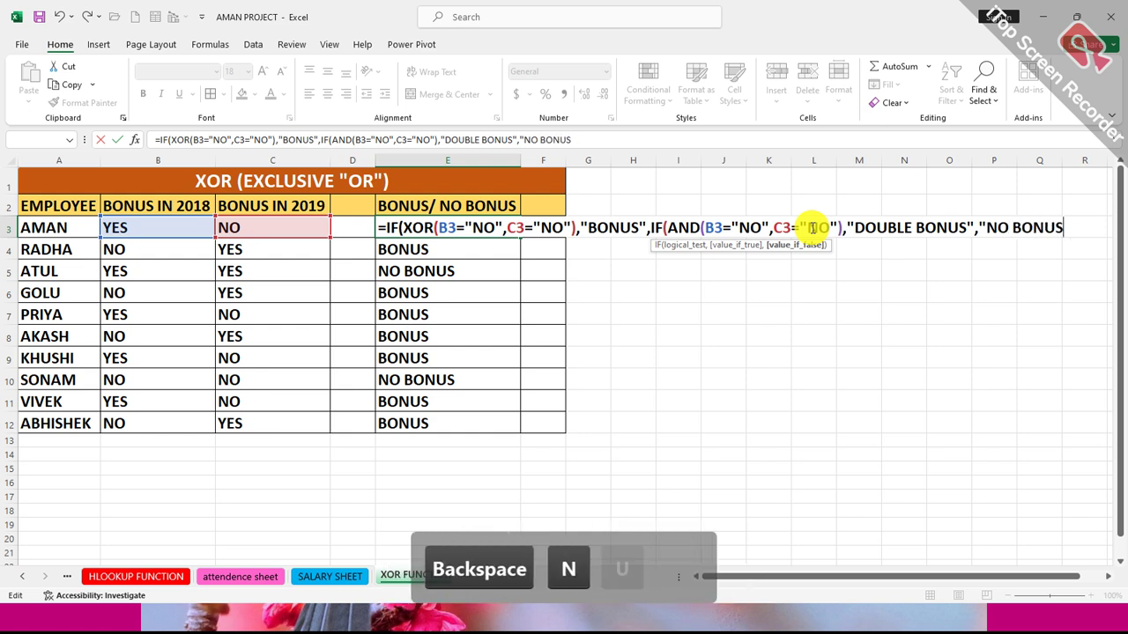
pyautogui.press('Return')
pyautogui.press('Return')
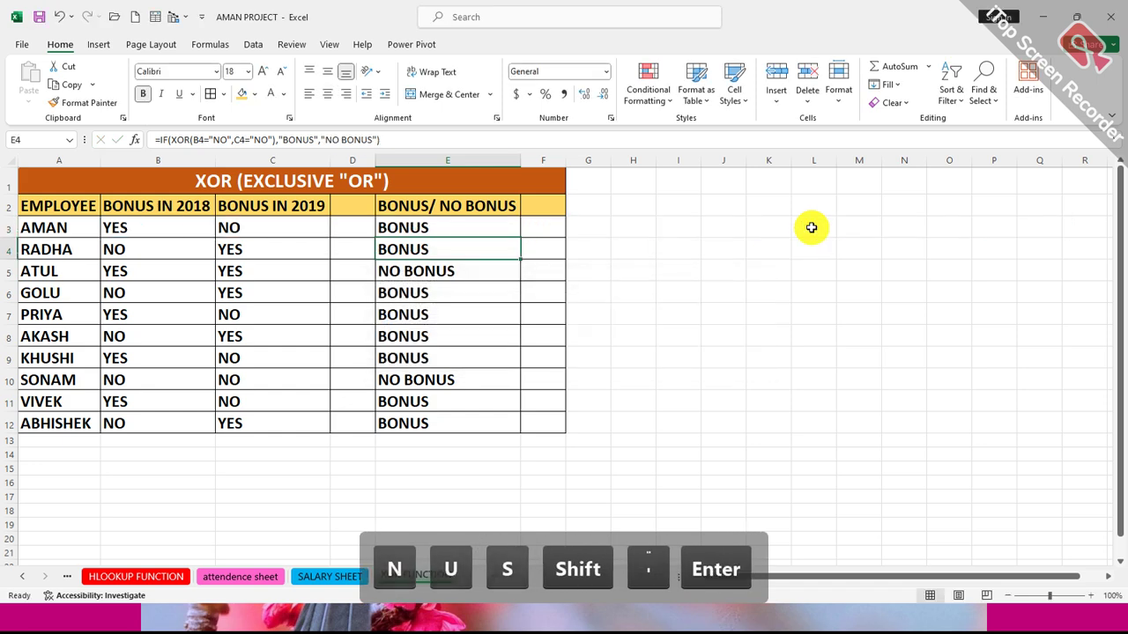
# Step: Copy the extended E3 formula with the nested IF and AND down through E12
pyautogui.click(480, 227)
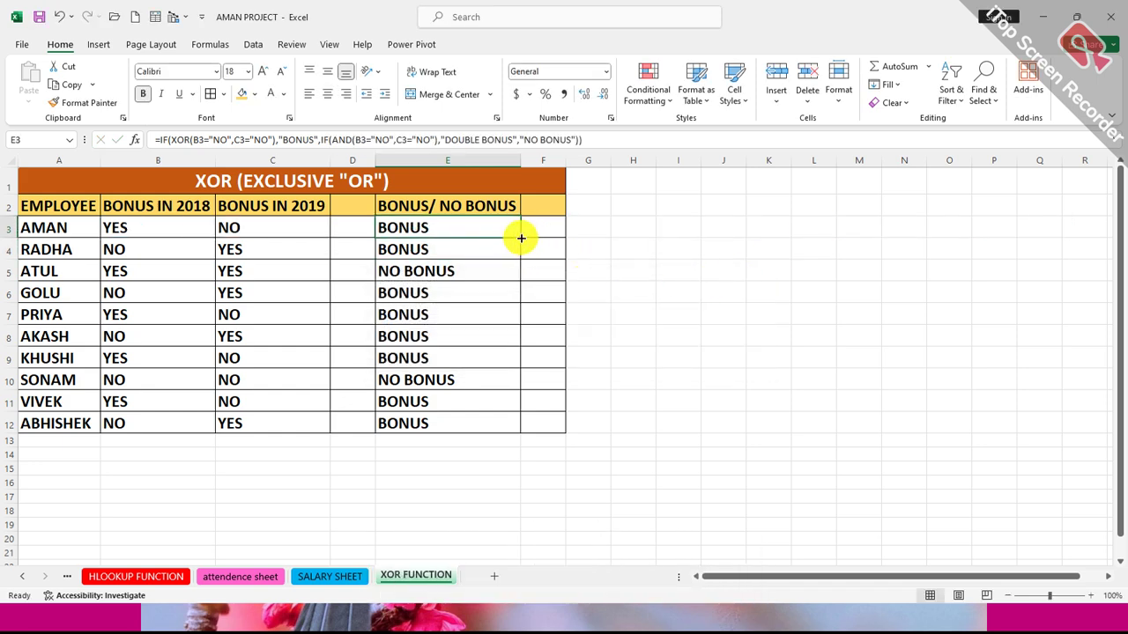
pyautogui.moveTo(522, 239); pyautogui.dragTo(523, 428)
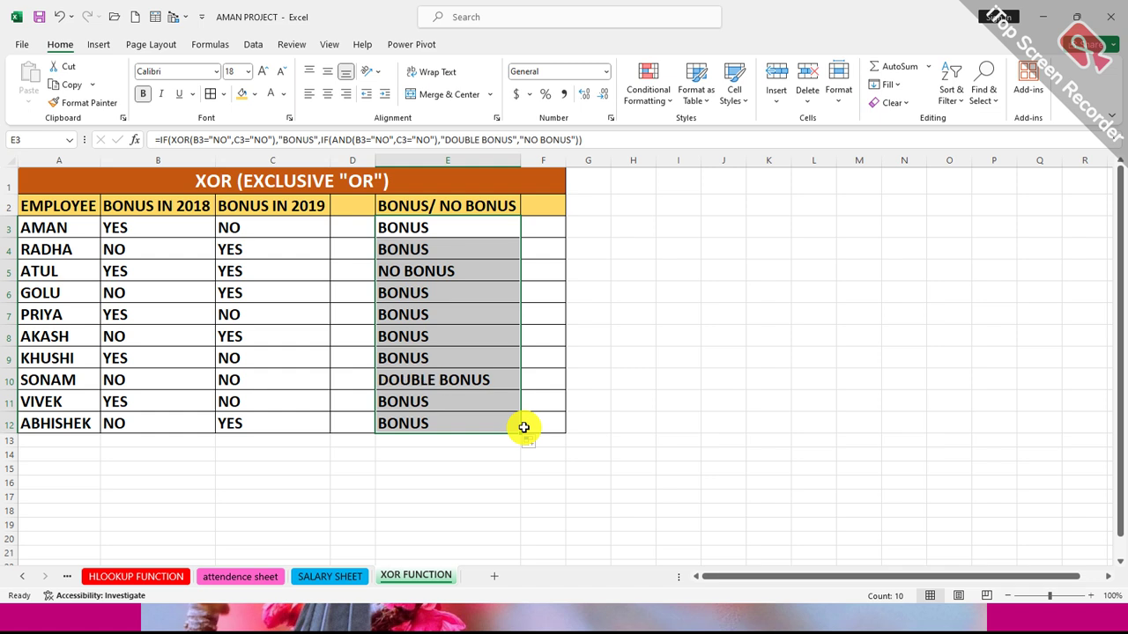
# Step: Copy the complete formula text from cell E3, leaving the cell's formula as it is
pyautogui.doubleClick(423, 230)
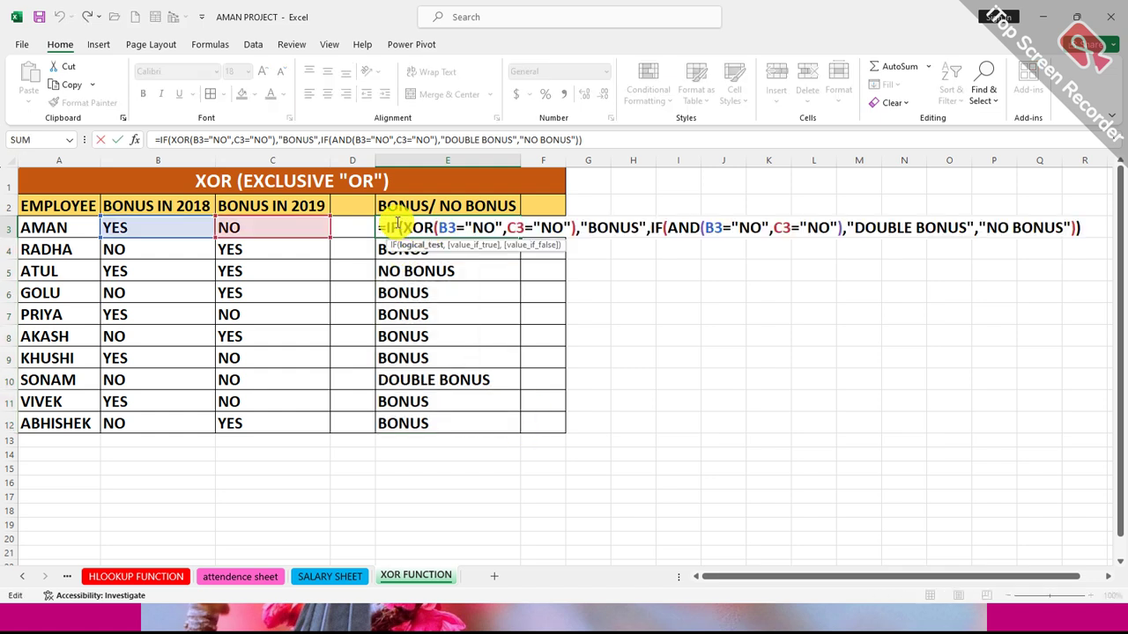
pyautogui.moveTo(381, 230); pyautogui.dragTo(1094, 237)
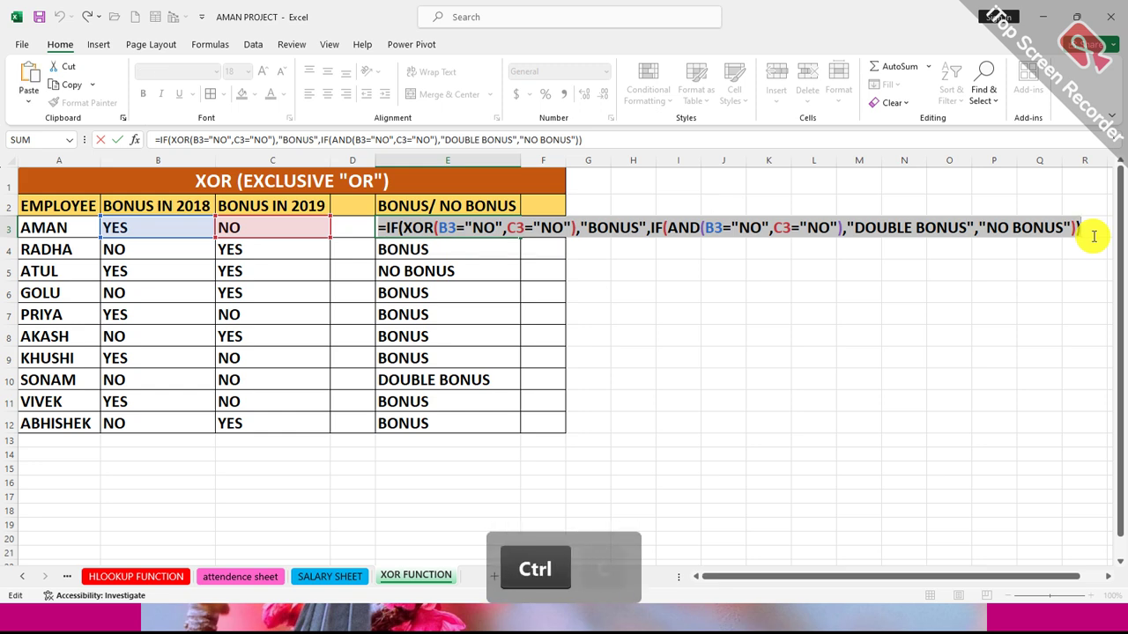
pyautogui.hotkey('ctrl', 'c')
pyautogui.press('Return')
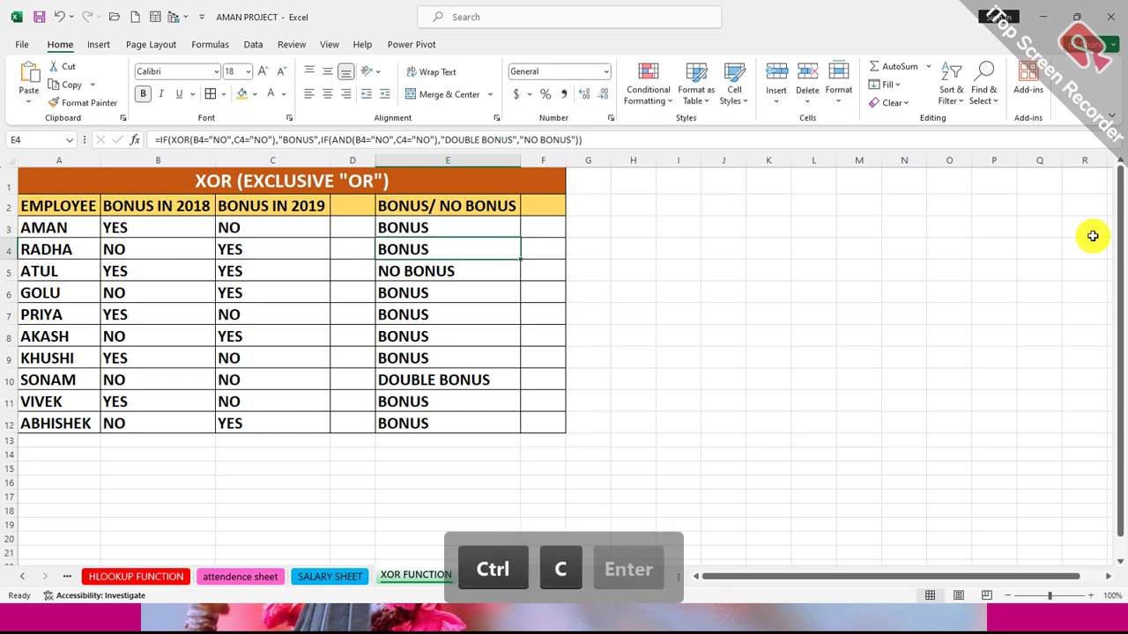
# Step: Add a comment to cell E3 and move its box down over columns E and F, around rows 7 to 9
pyautogui.click(491, 226)
pyautogui.click(291, 44)
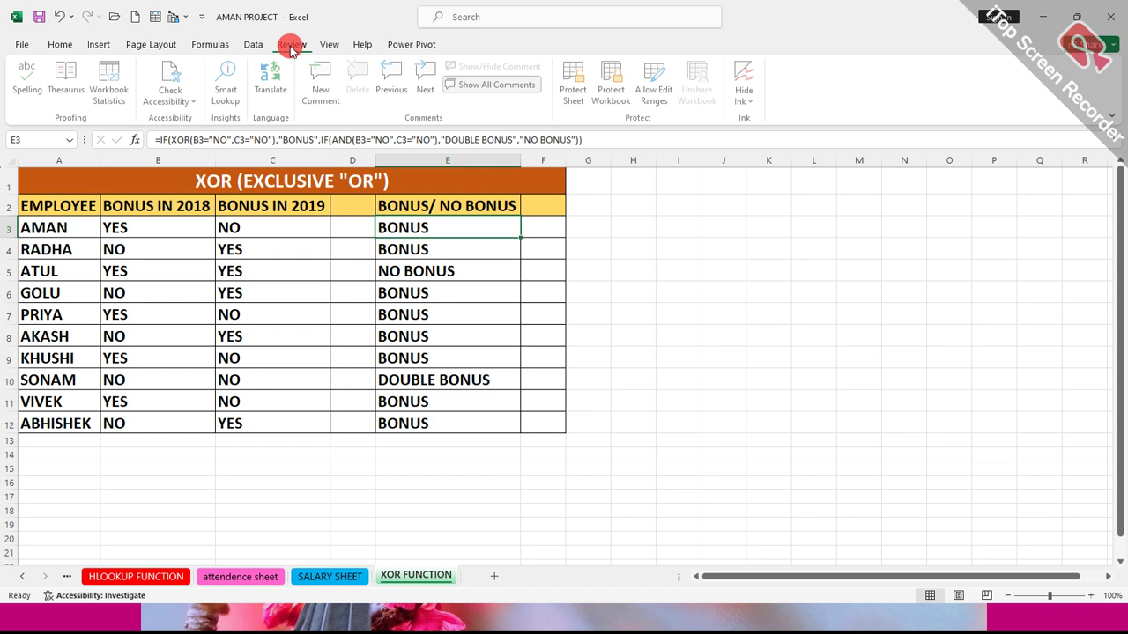
pyautogui.click(323, 81)
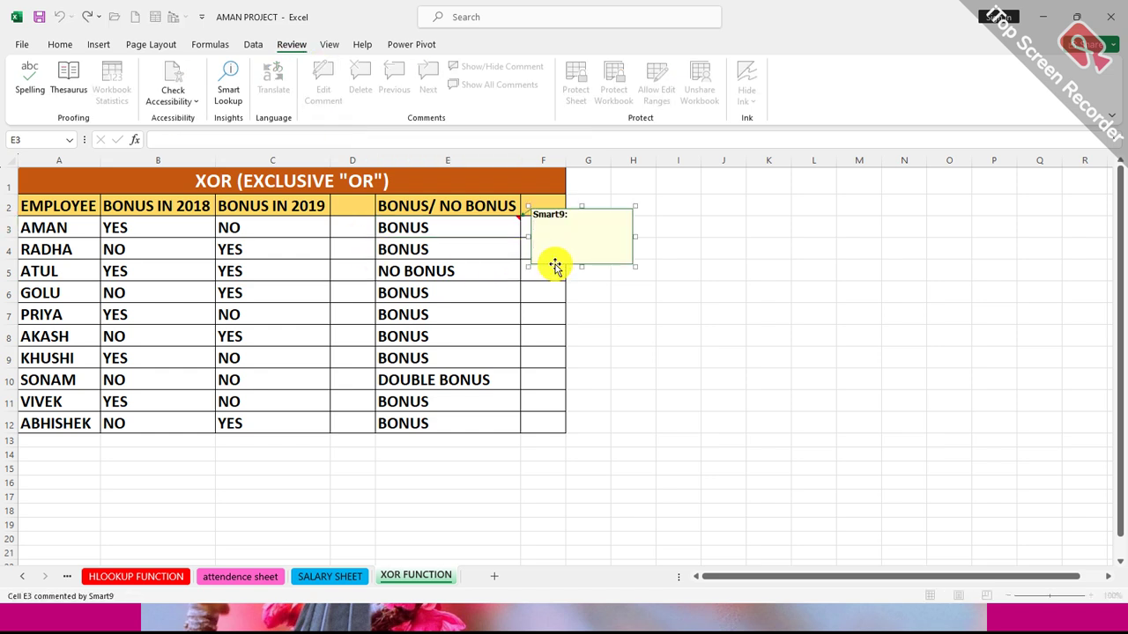
pyautogui.moveTo(554, 264); pyautogui.dragTo(466, 349)
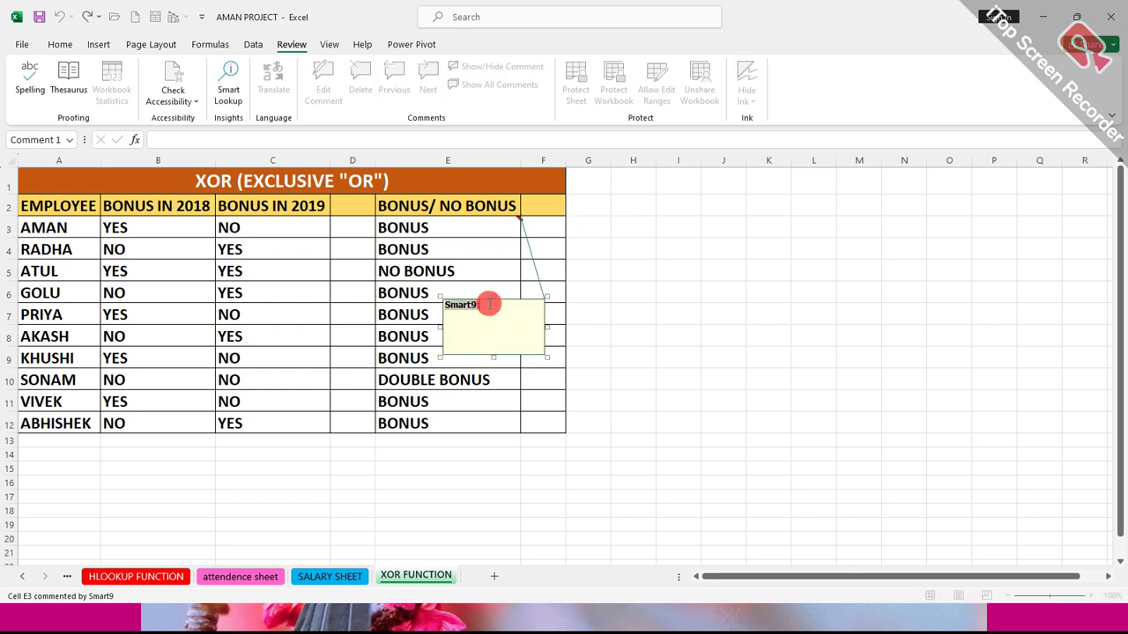
# Step: Replace the comment's default author text with the copied formula and widen the box so the formula fits on one line
pyautogui.press('BackSpace')
pyautogui.hotkey('ctrl', 'v')
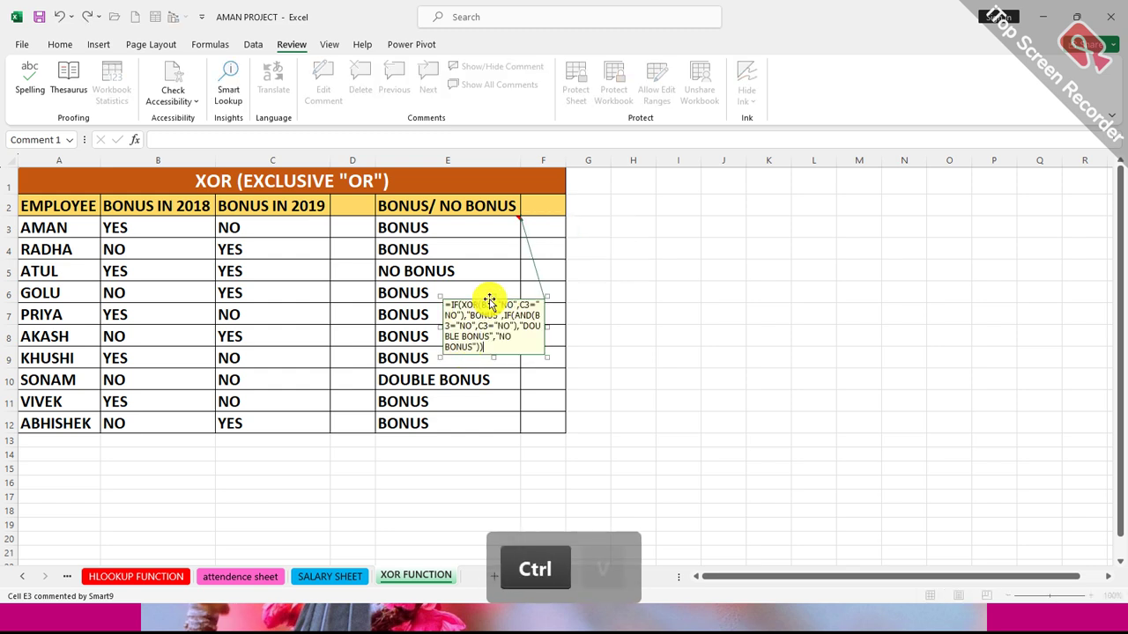
pyautogui.moveTo(603, 326); pyautogui.dragTo(998, 328)
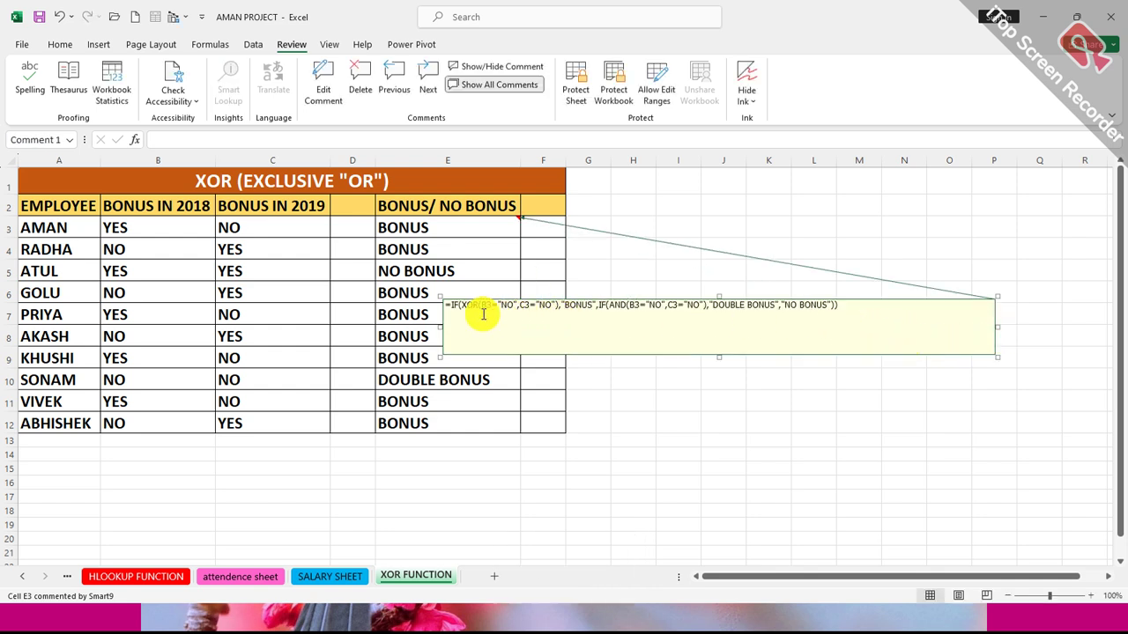
# Step: Format the whole formula text in the comment as bold with font size 11
pyautogui.moveTo(448, 305)
pyautogui.mouseDown()
pyautogui.moveTo(667, 312)
pyautogui.moveTo(462, 312)
pyautogui.mouseUp()
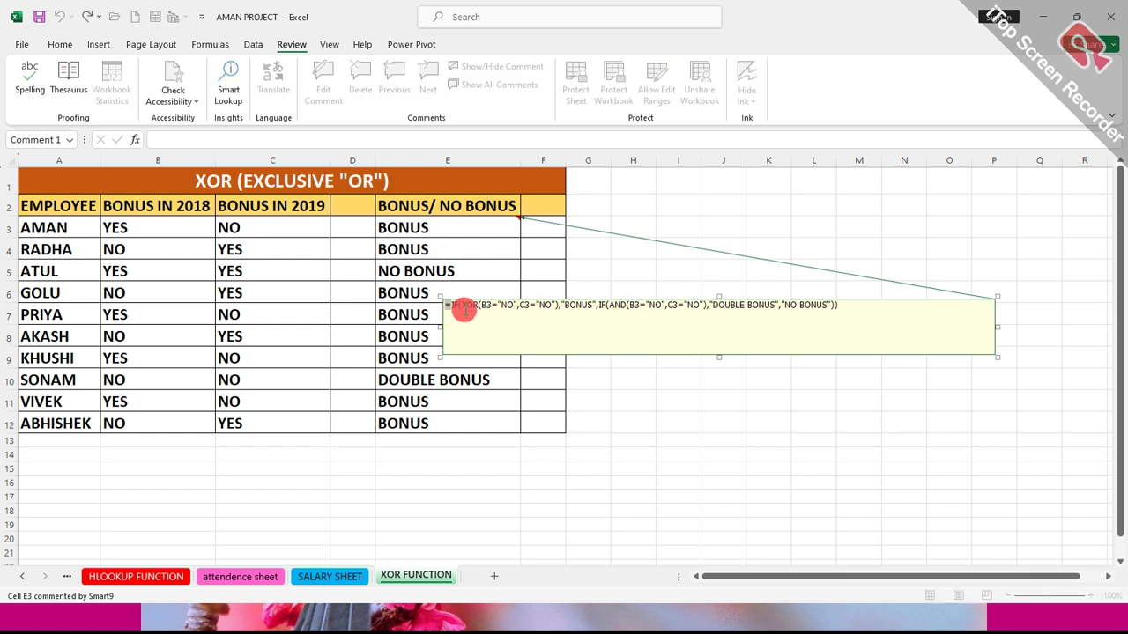
pyautogui.click(758, 314)
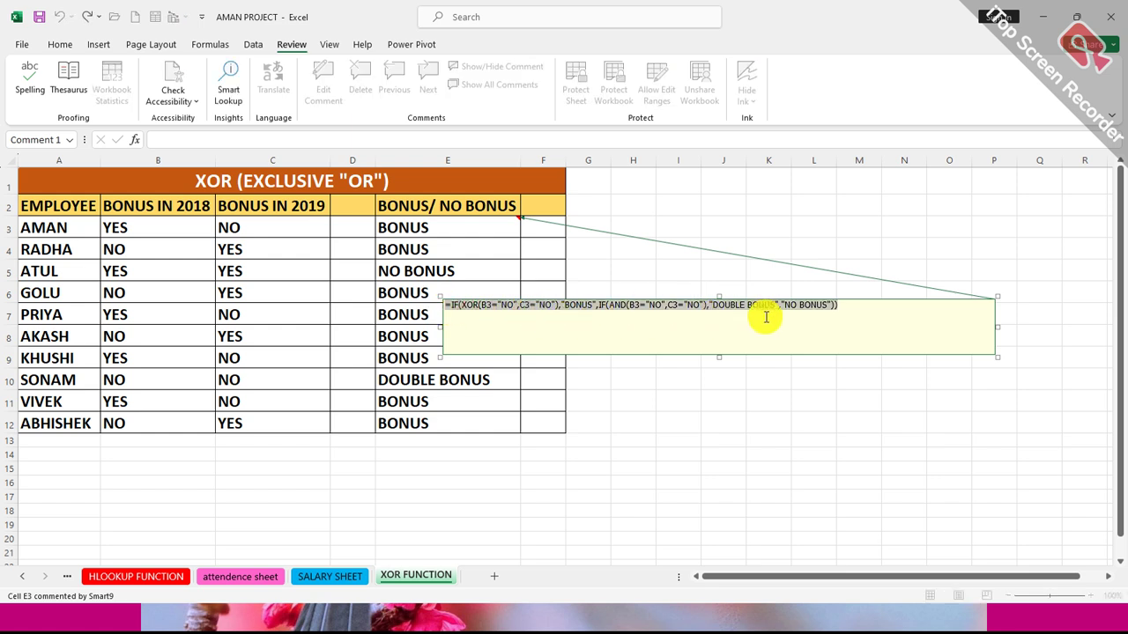
pyautogui.click(77, 49)
pyautogui.hotkey('ctrl', 'a')
pyautogui.click(262, 71)
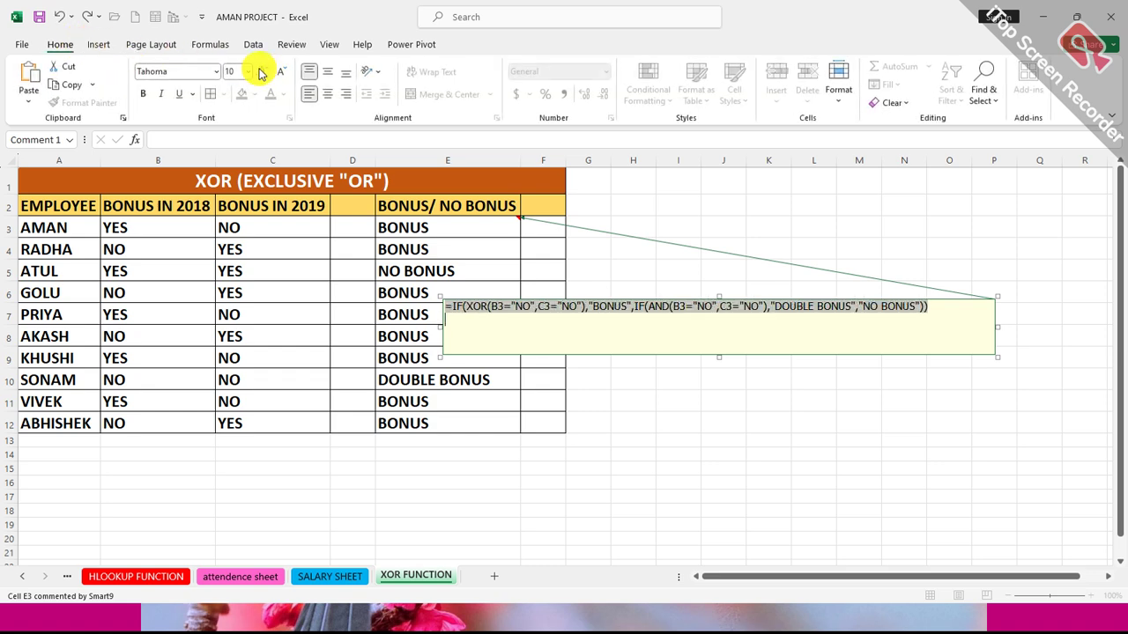
pyautogui.click(143, 94)
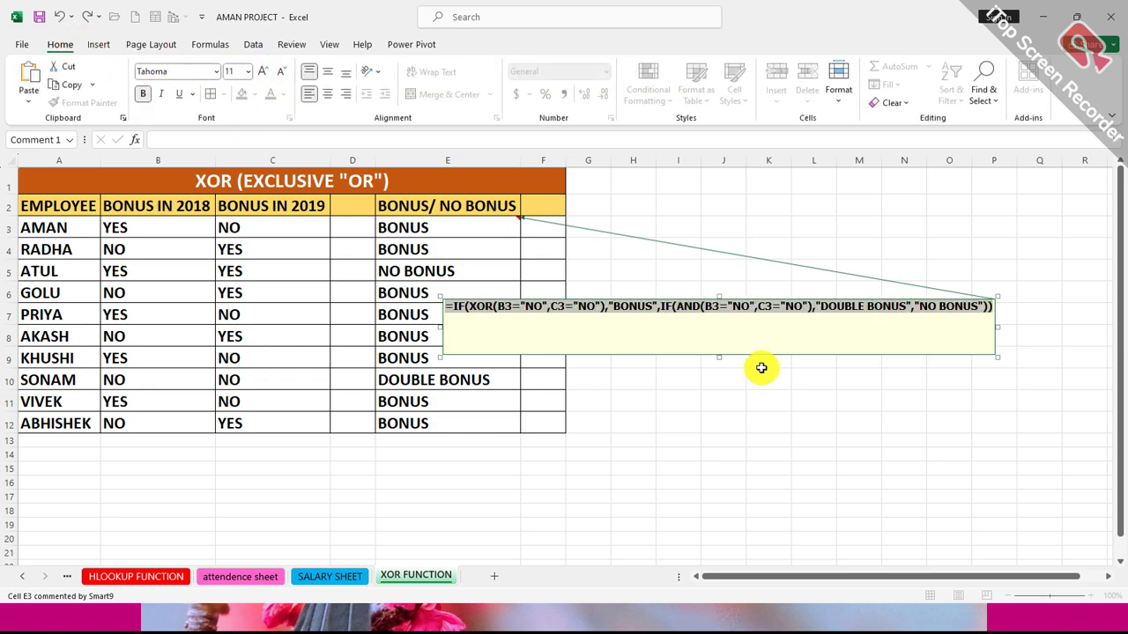
# Step: Reduce the comment box's height and widen it slightly to fit the bold formula on a single line
pyautogui.moveTo(719, 359); pyautogui.dragTo(718, 332)
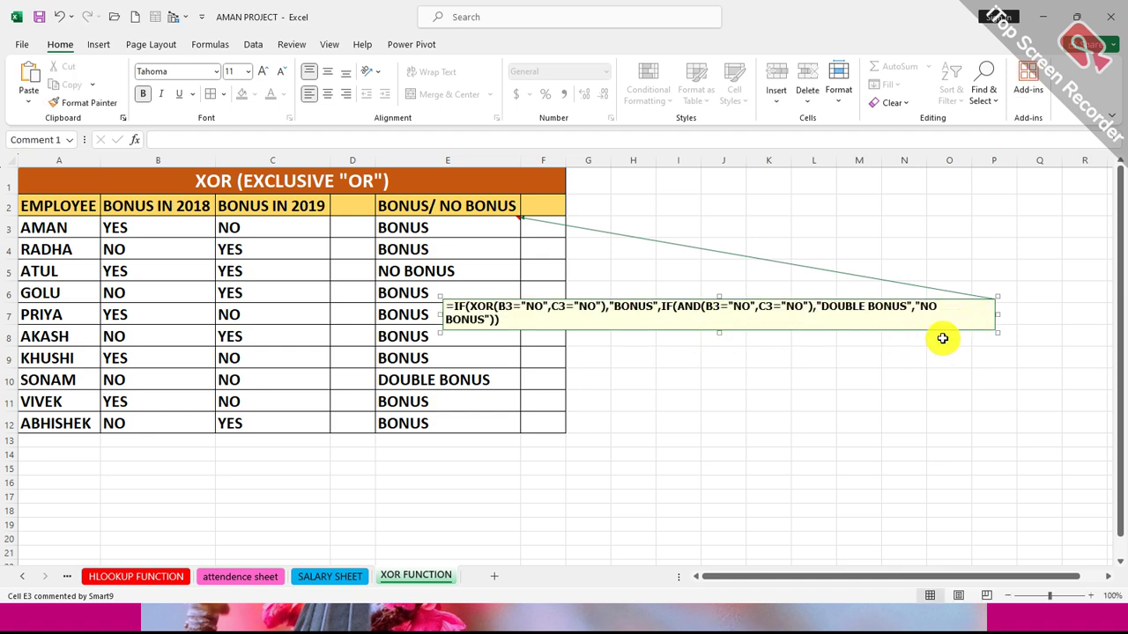
pyautogui.moveTo(996, 315); pyautogui.dragTo(1024, 314)
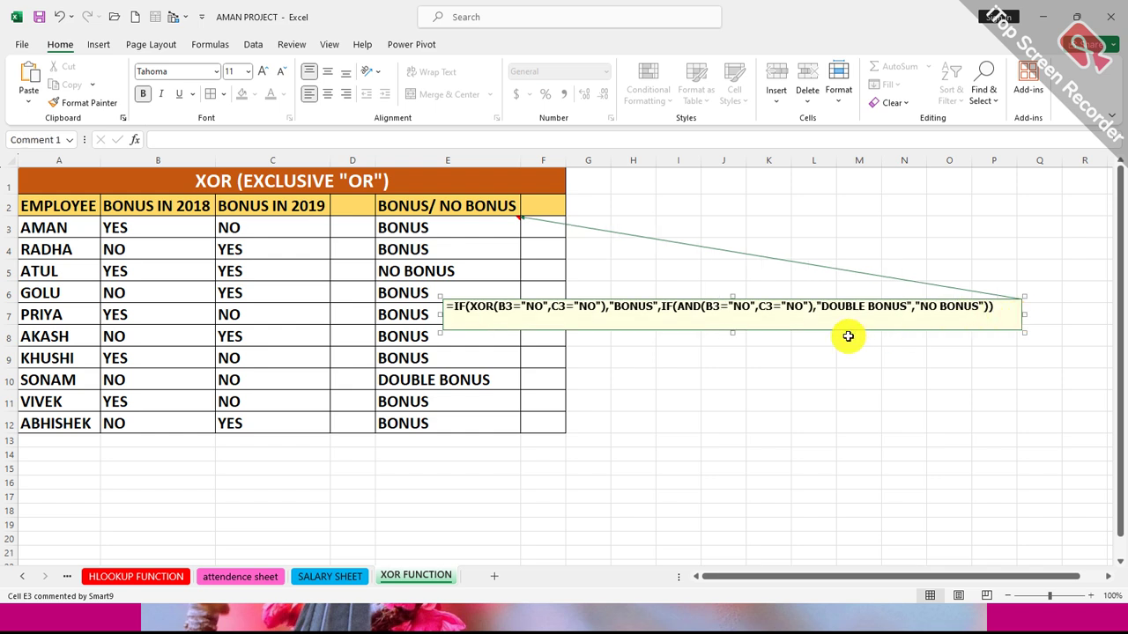
# Step: Move the comment box below the table to rows 14 and 15, and save the workbook
pyautogui.moveTo(733, 329); pyautogui.dragTo(520, 474)
pyautogui.click(559, 496)
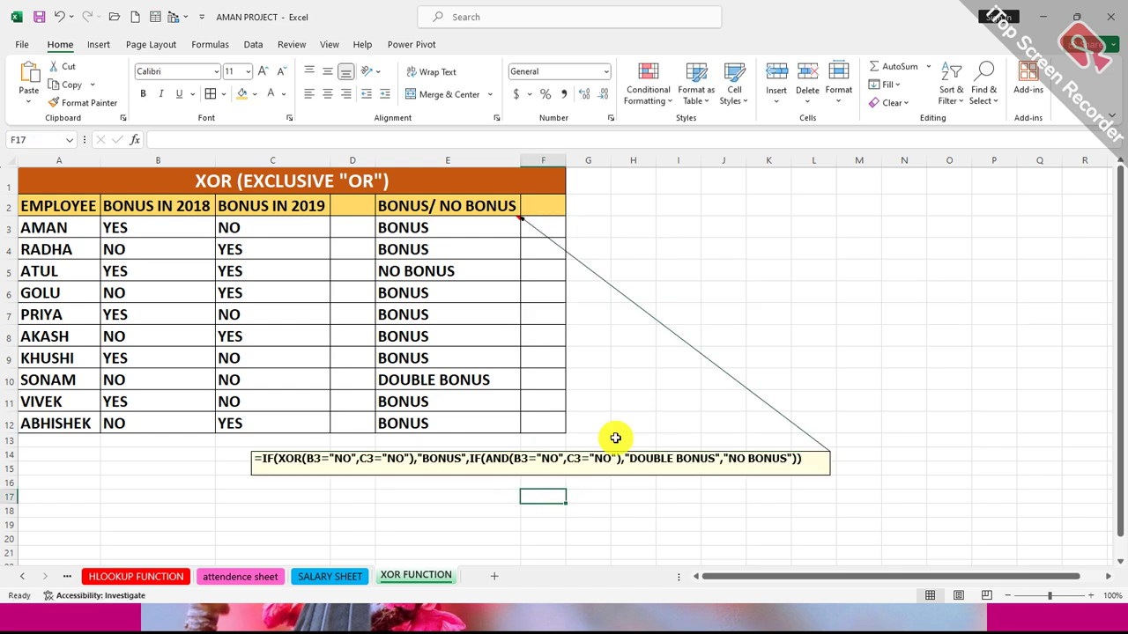
pyautogui.hotkey('ctrl', 's')
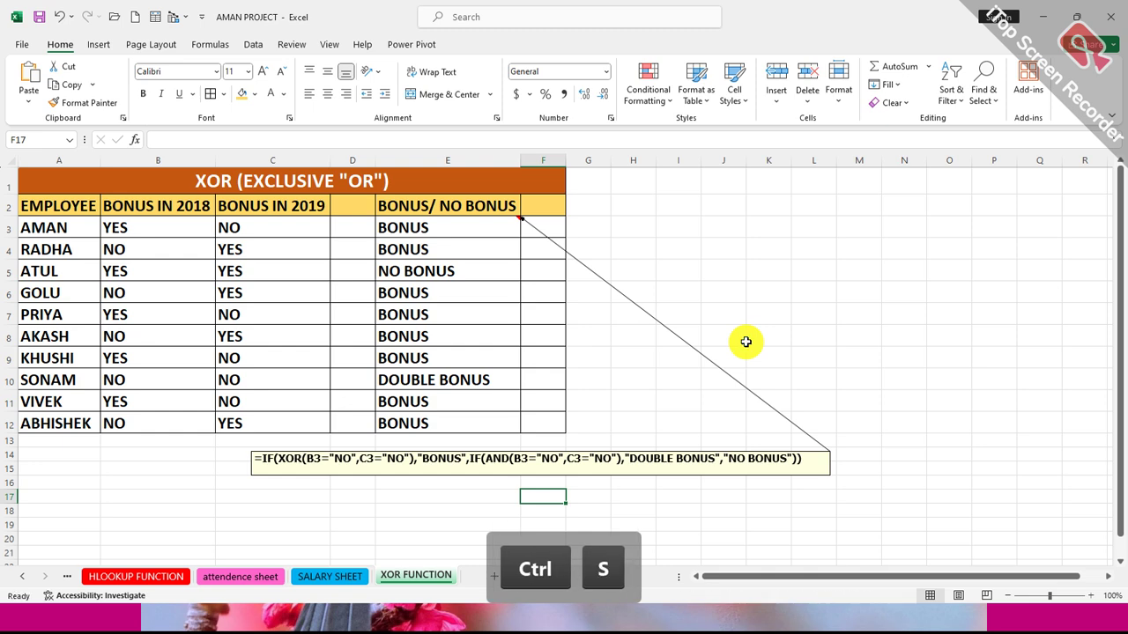